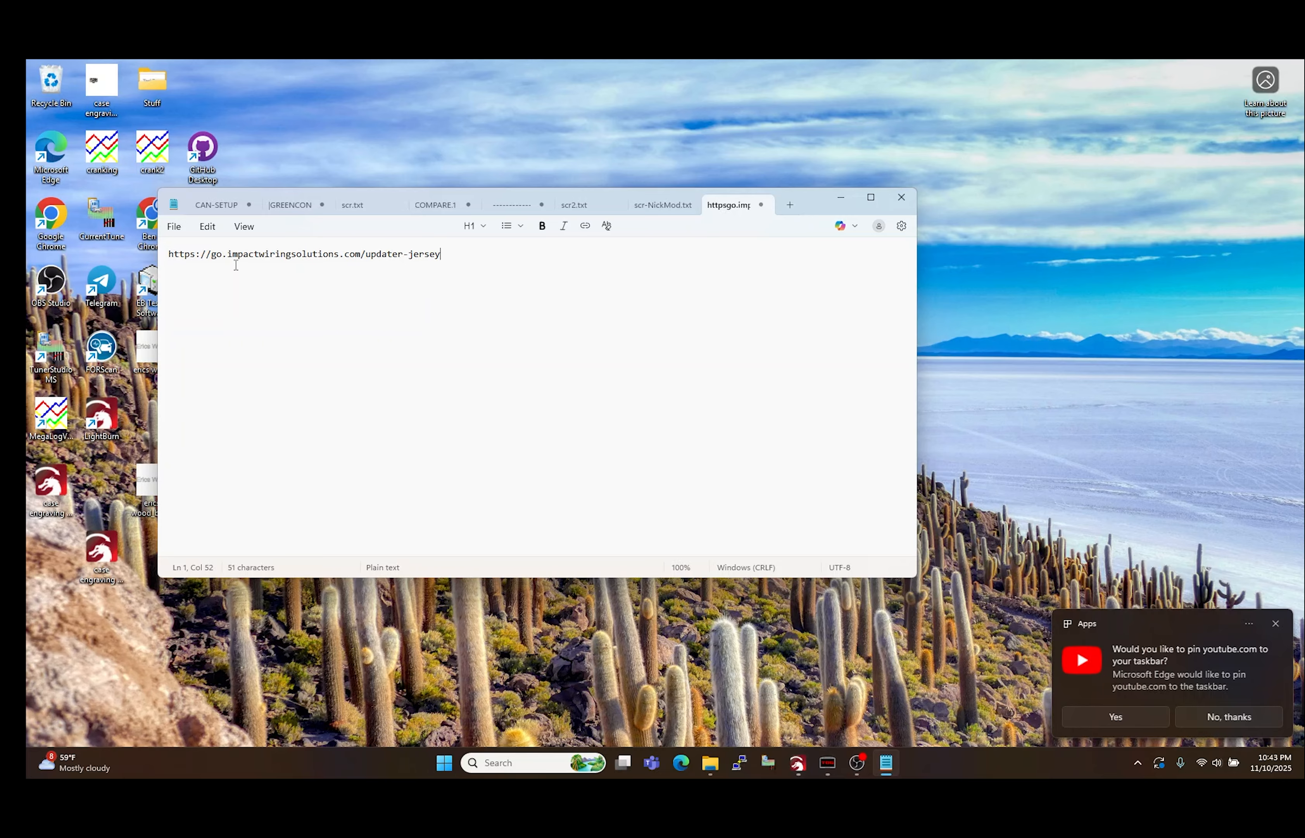
triple_click(211, 254)
key("ctrl+c")
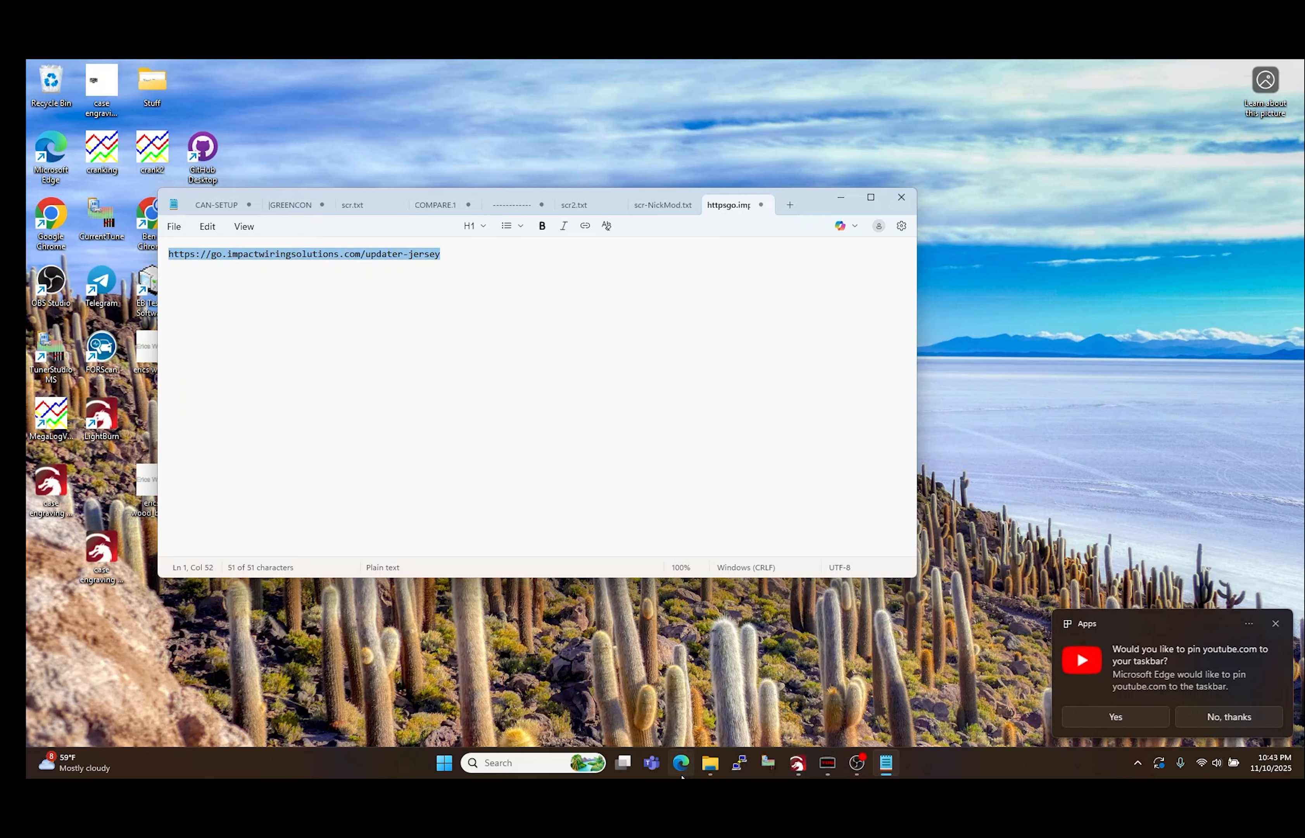
left_click(681, 762)
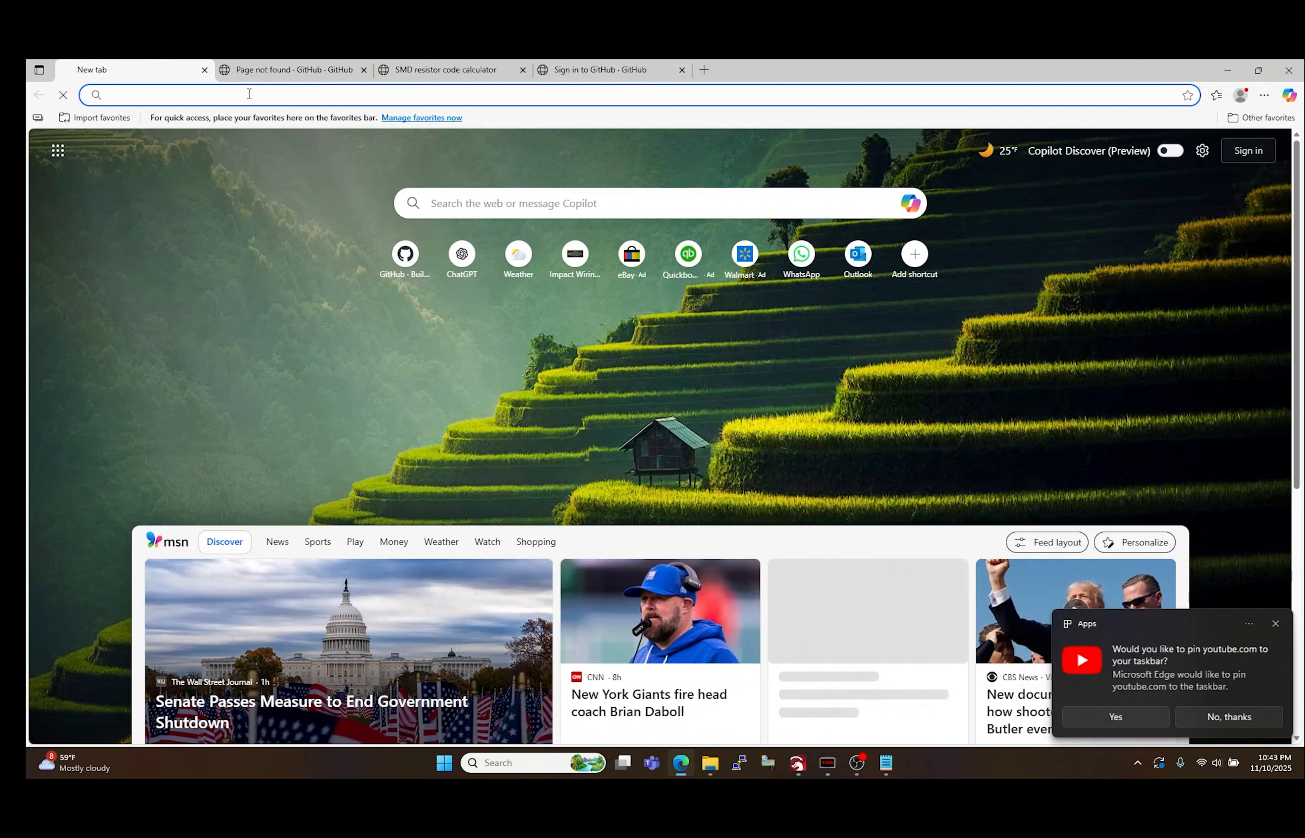
key("ctrl+v")
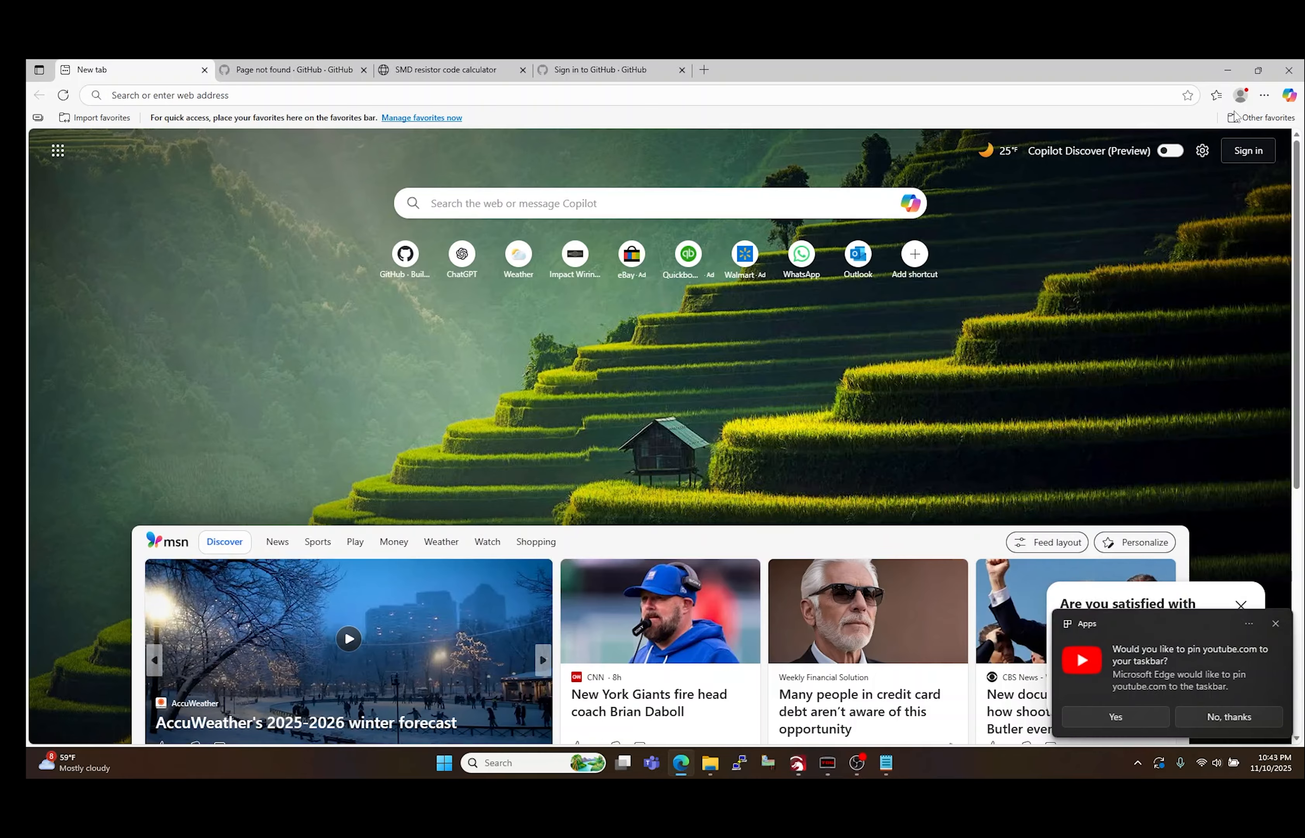
Step: Show the browser's downloads and keep the flagged IWS_Updater_windows-x64_1_0_0_9-jersey (1).exe file anyway
left_click(1264, 96)
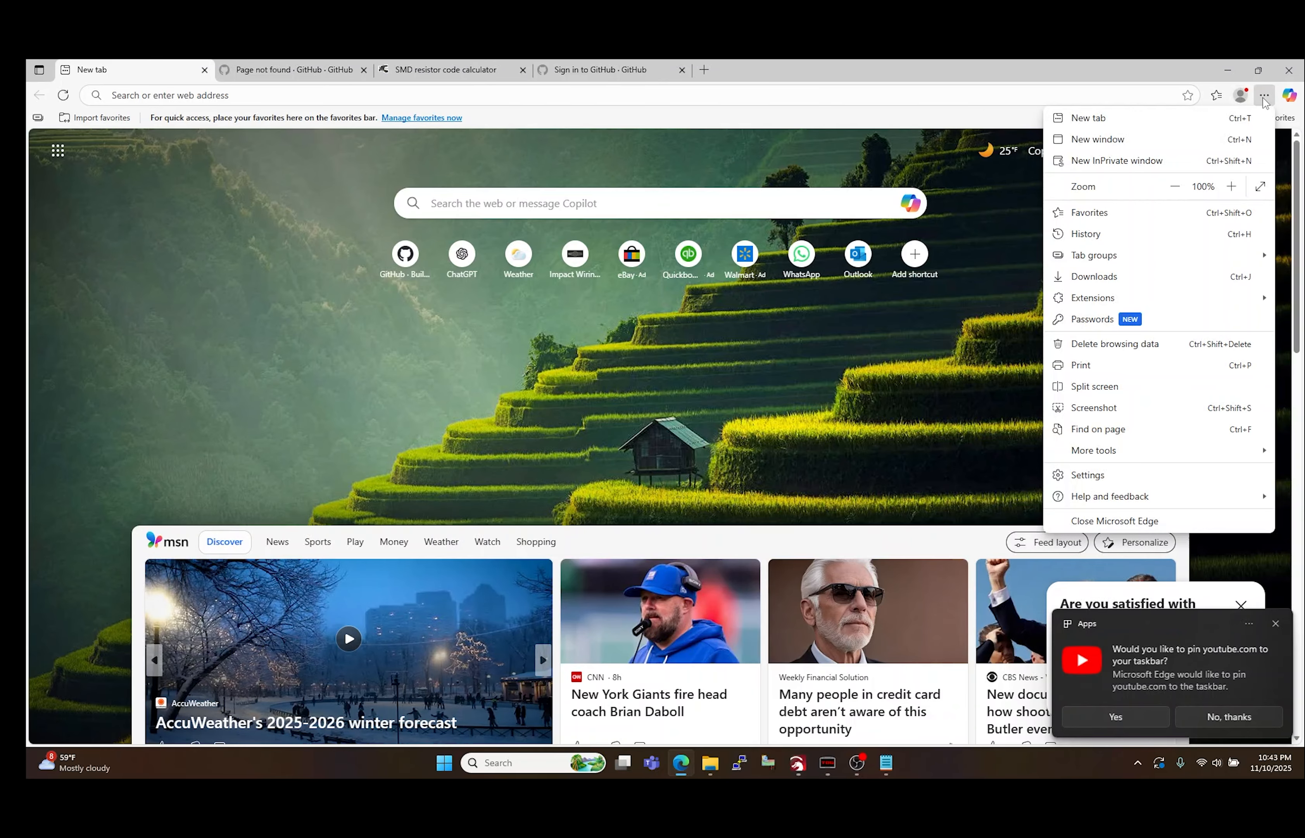
left_click(1114, 277)
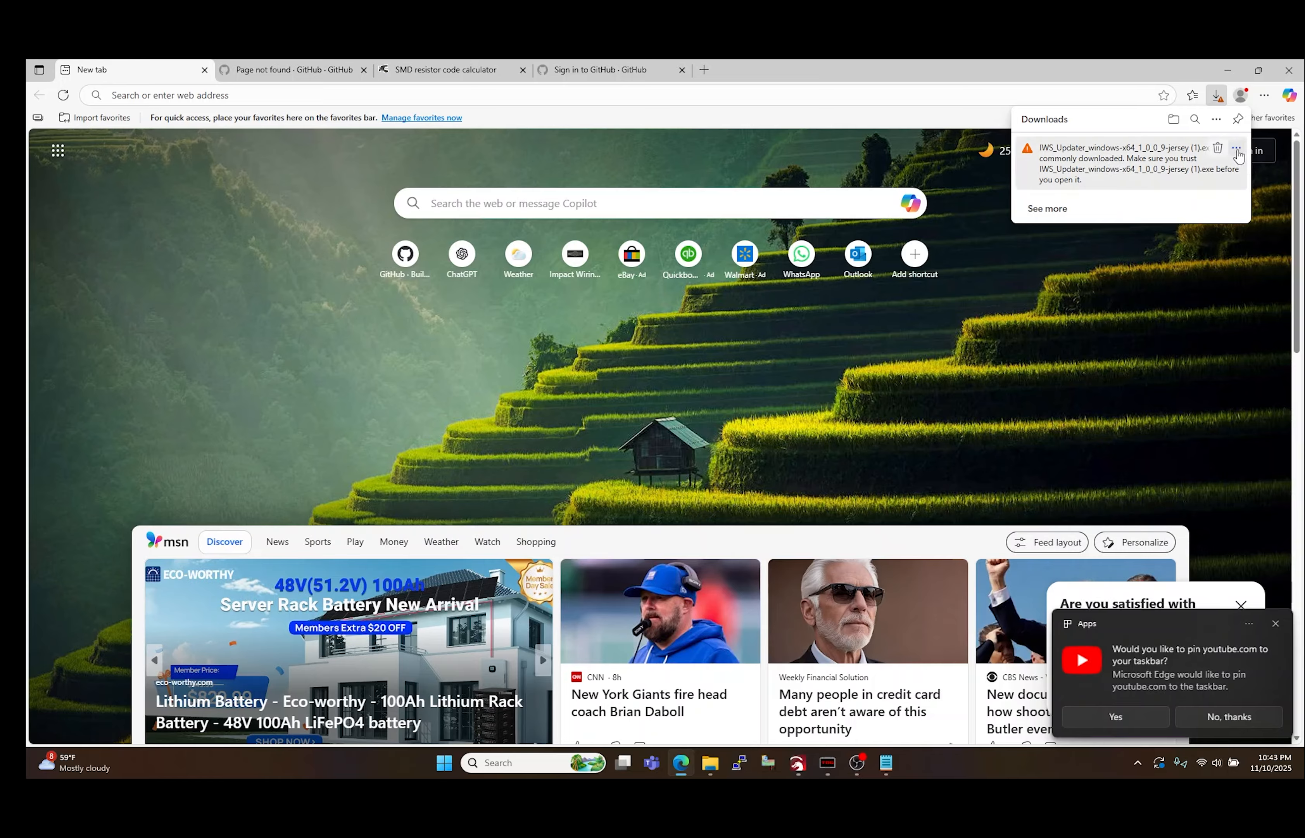
left_click(1237, 149)
left_click(1155, 189)
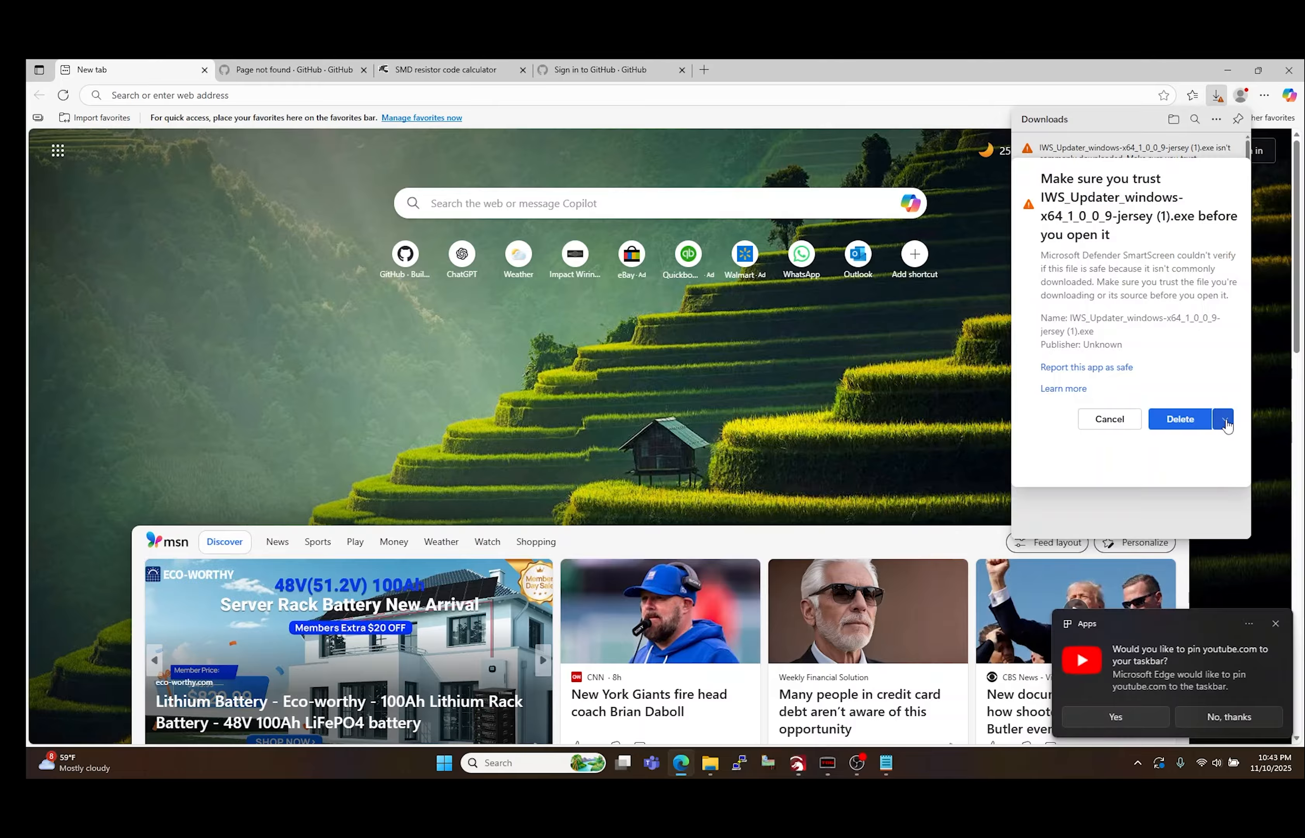
left_click(1224, 420)
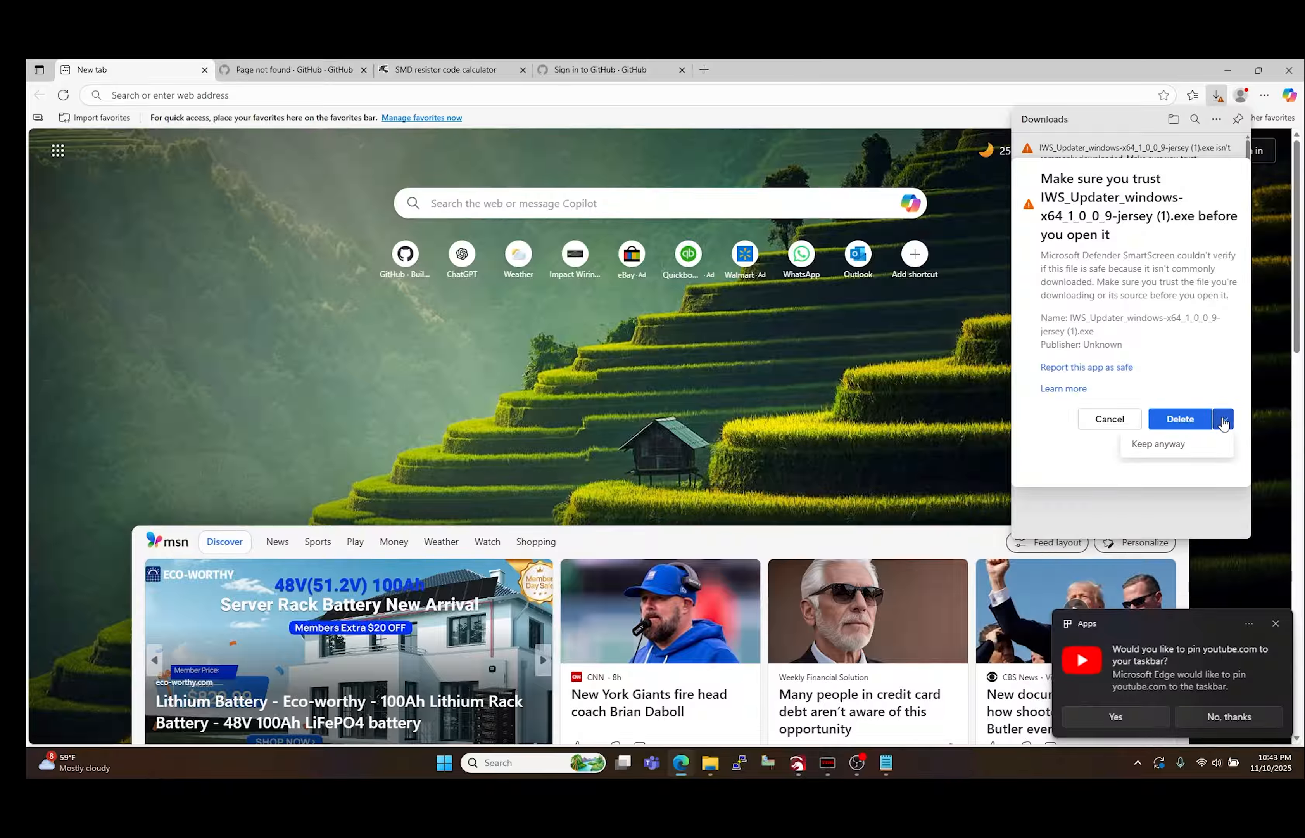
left_click(1180, 447)
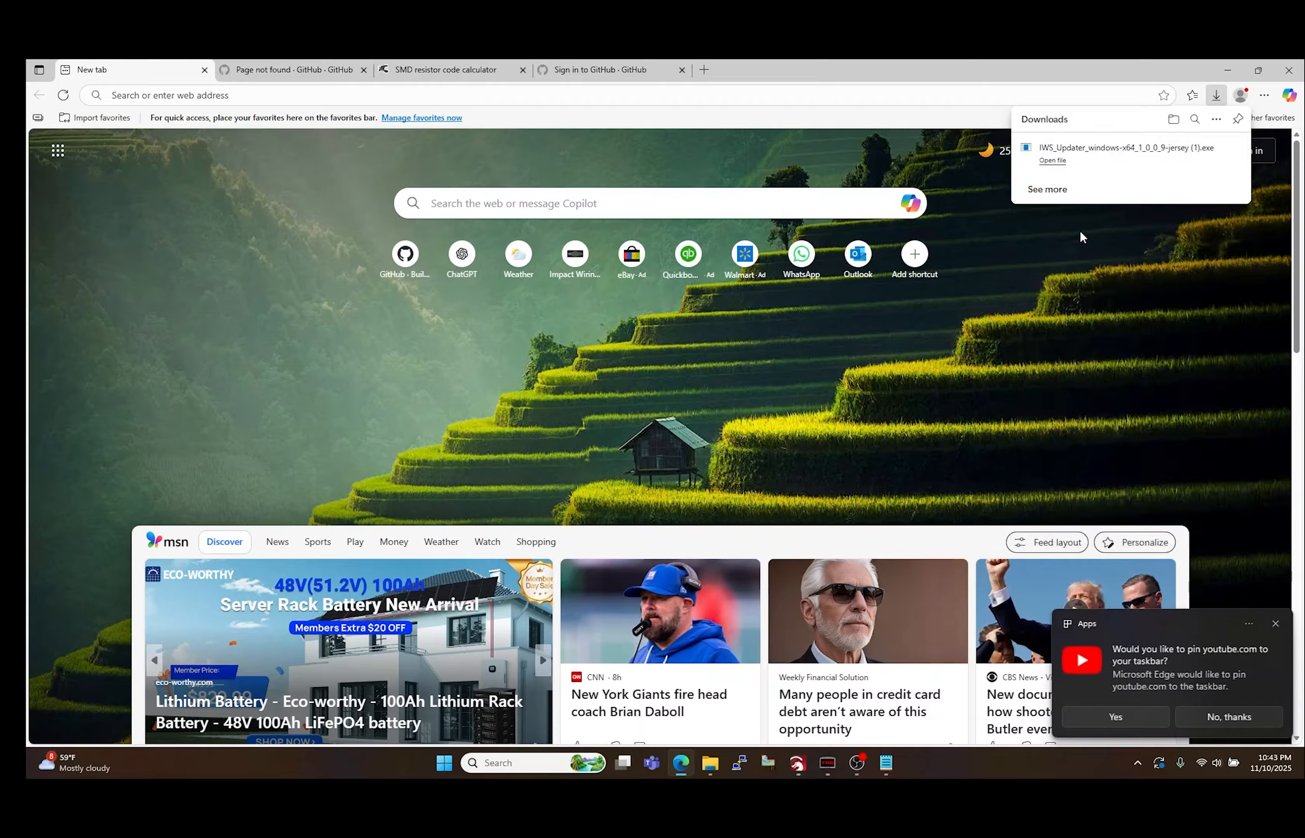
Step: Run the downloaded installer and complete the IWS Updater 1.0.0.9-jersey setup wizard
left_click(1121, 165)
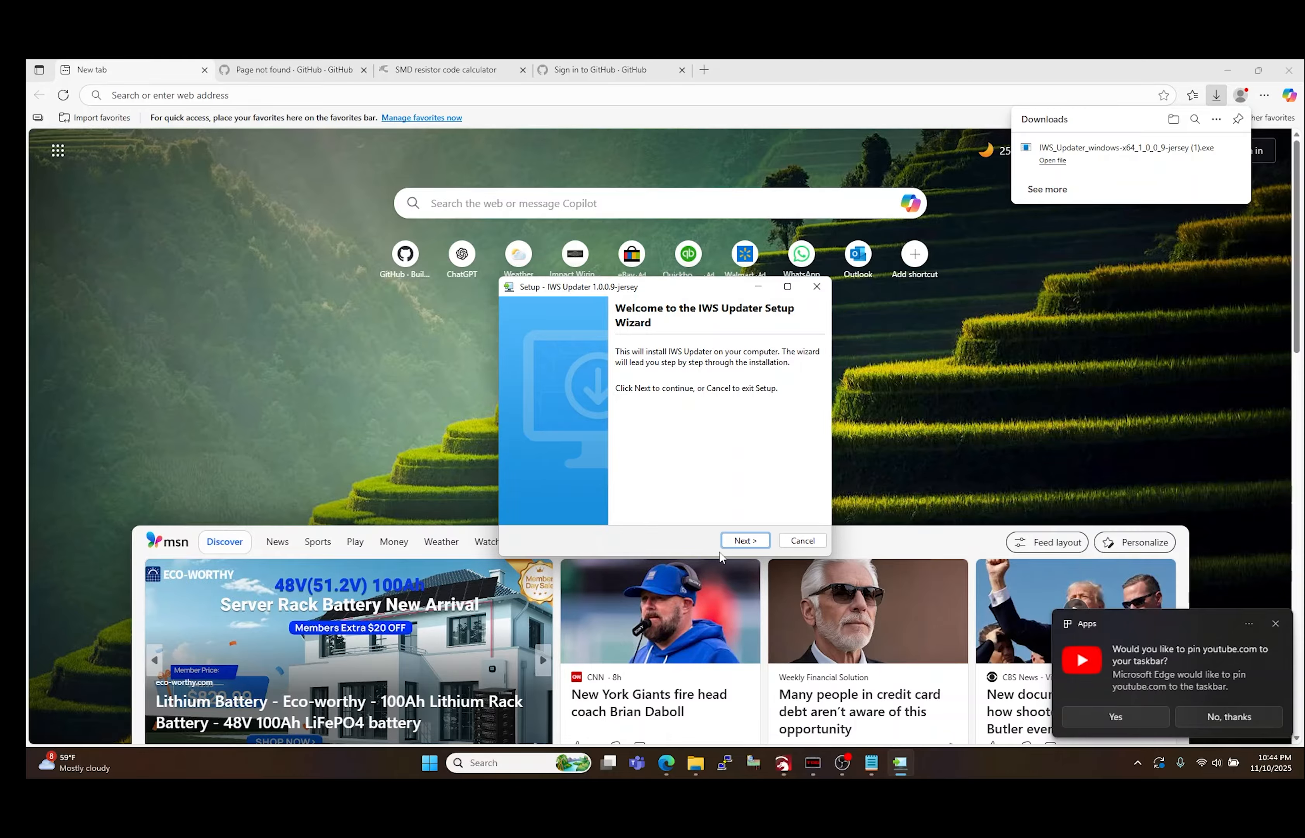
left_click(751, 542)
left_click(753, 545)
left_click(636, 467)
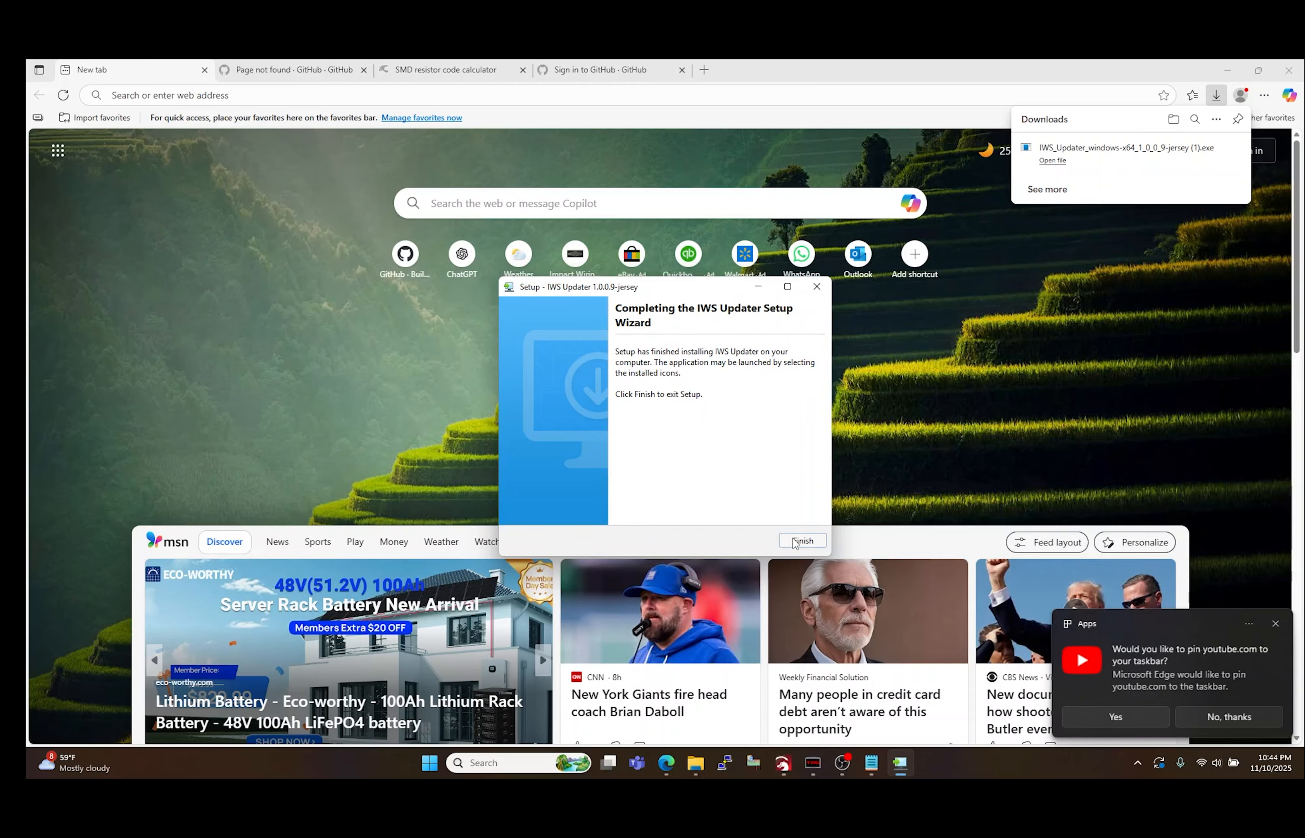
left_click(809, 541)
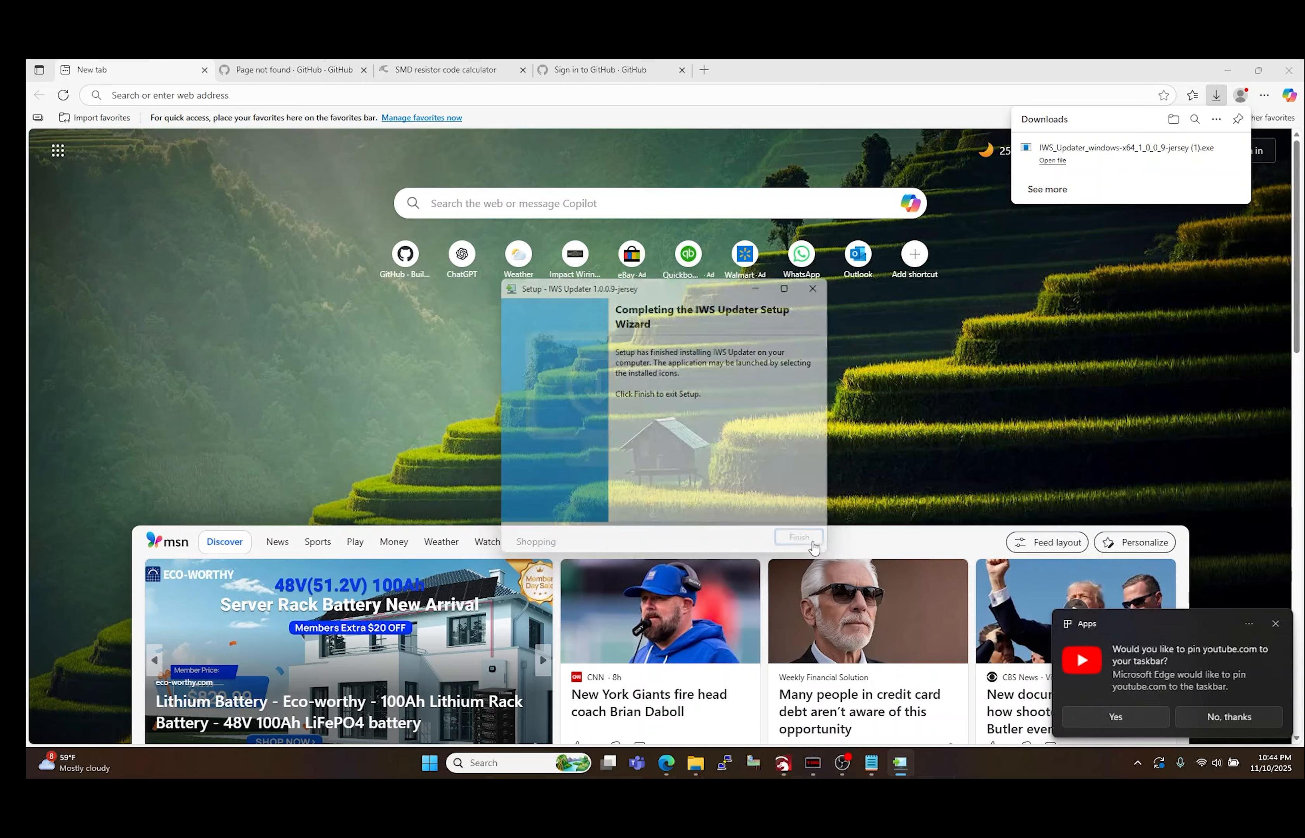
Step: Clear the browser, note and RUSEFI (D:) windows off the desktop and launch IWS Updater
left_click(1227, 77)
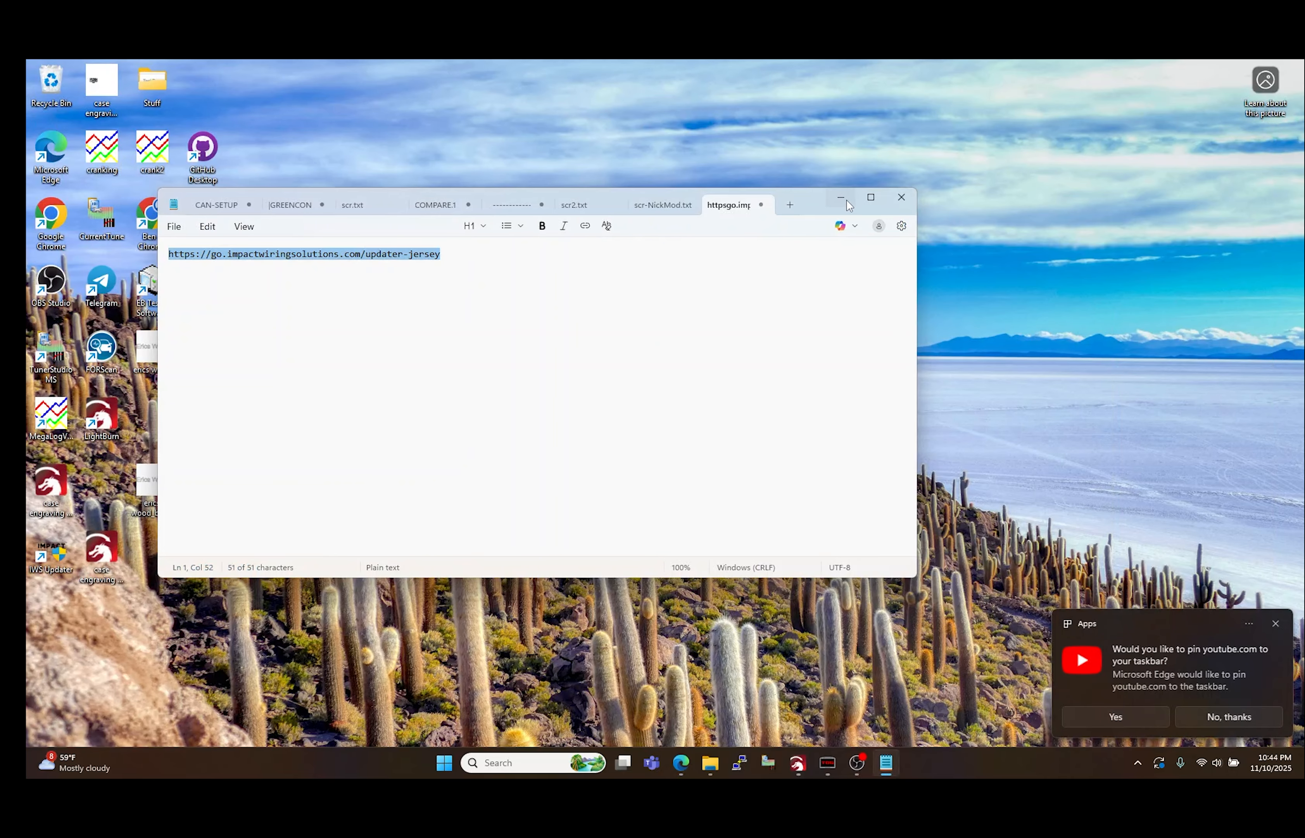
left_click(843, 198)
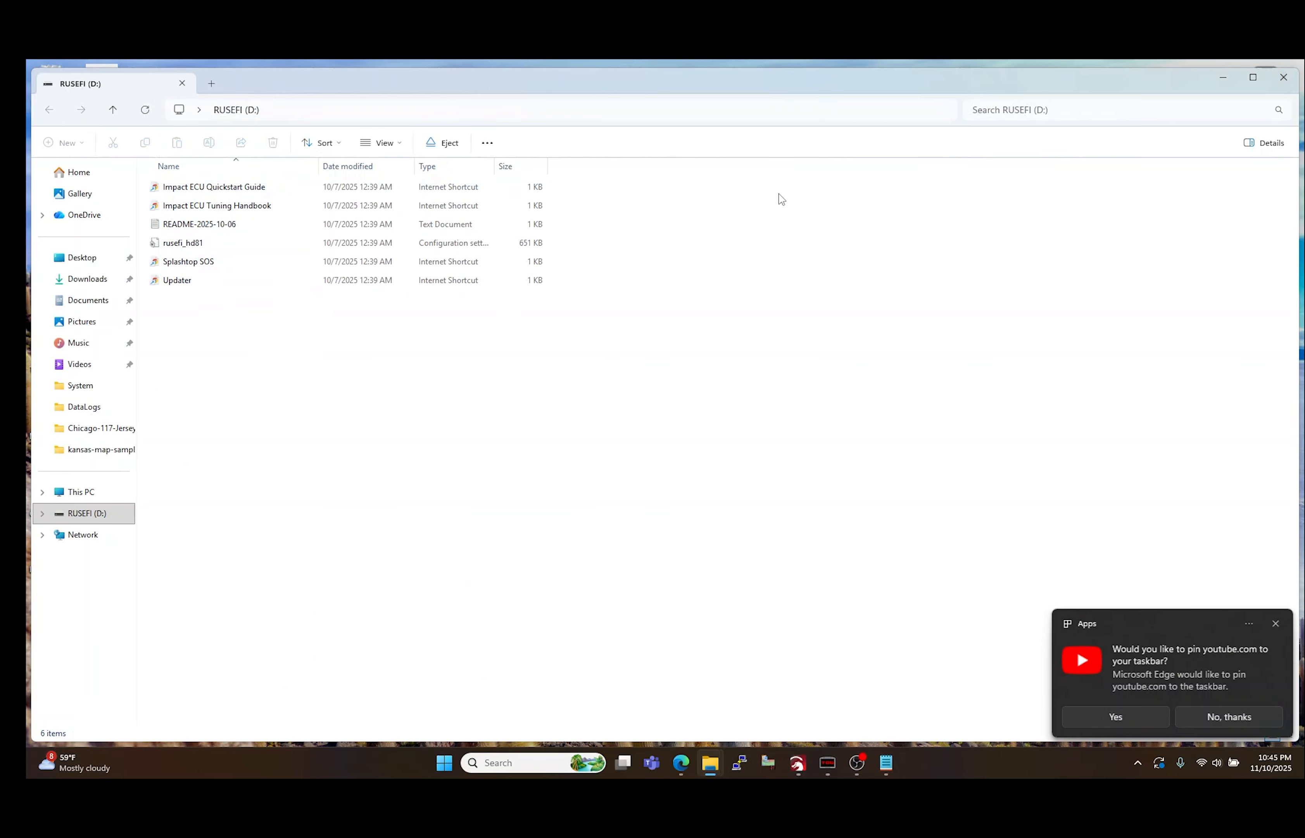
left_click(1283, 78)
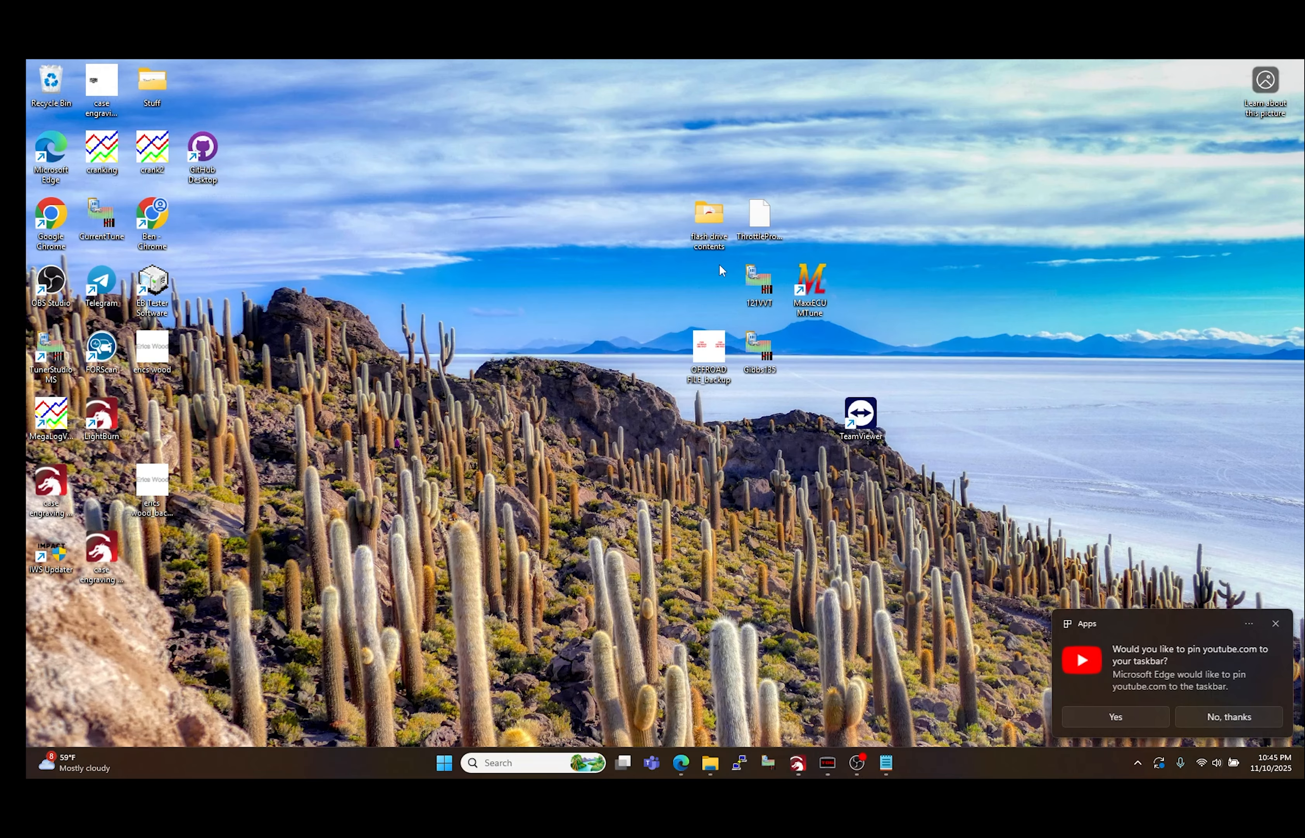
double_click(42, 551)
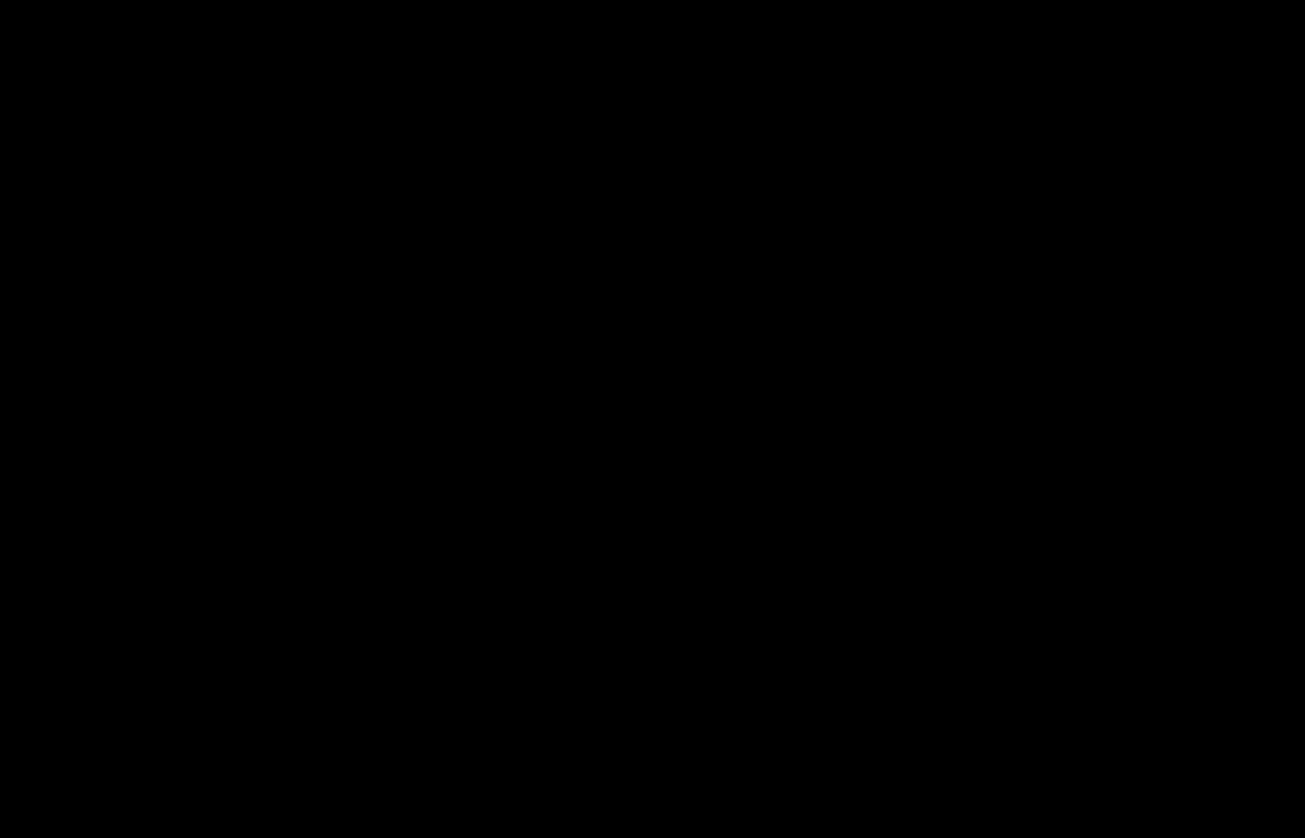
left_click(598, 529)
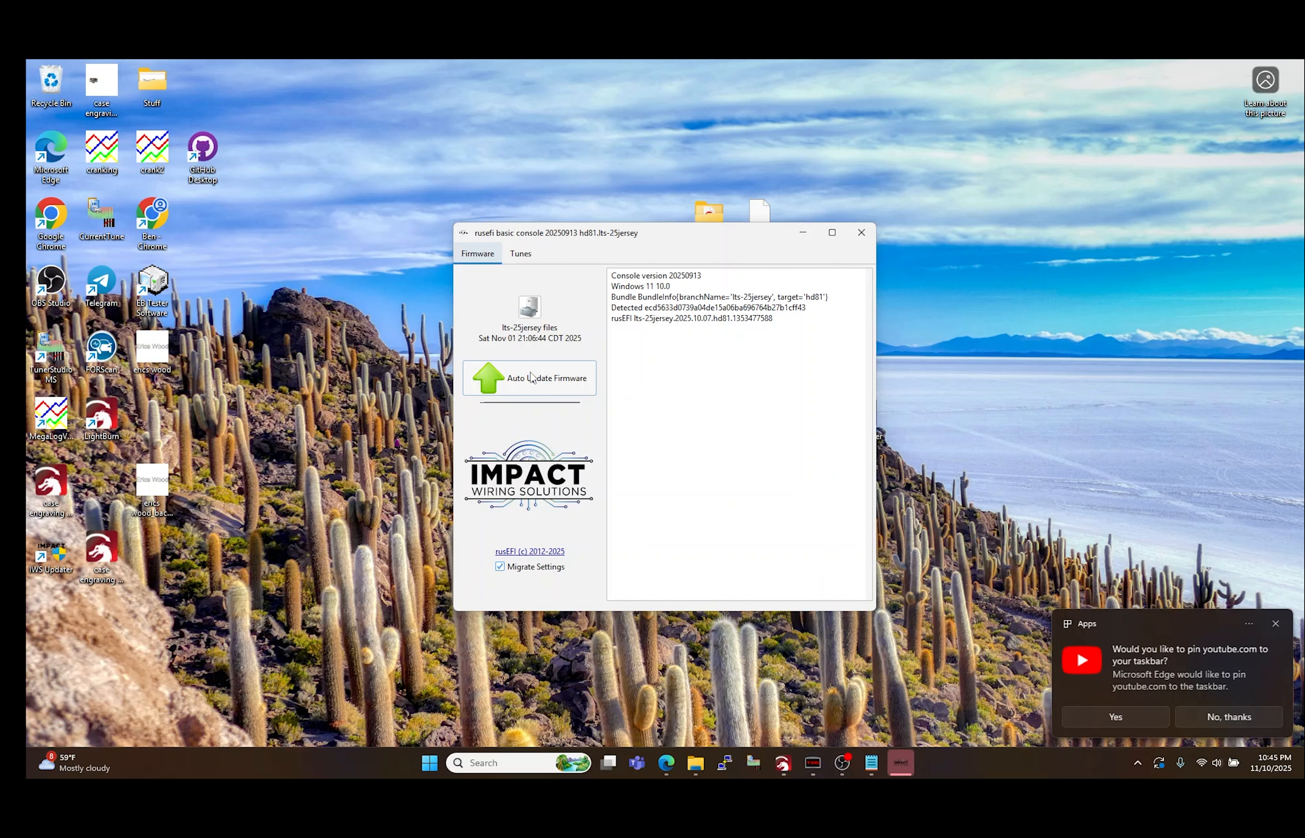
Step: Run the automatic firmware update on the connected ECU, closing the drive windows that open during it
left_click(531, 377)
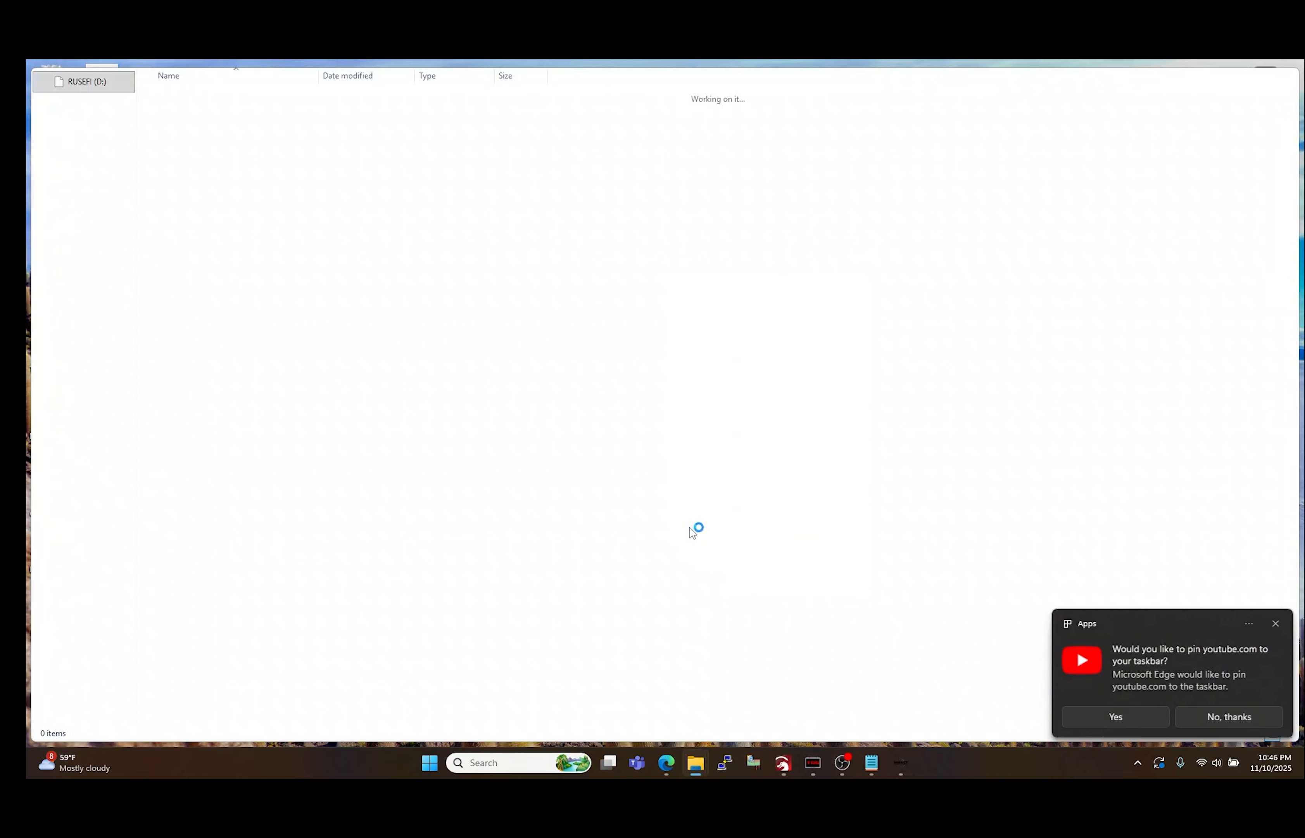
left_click(1284, 77)
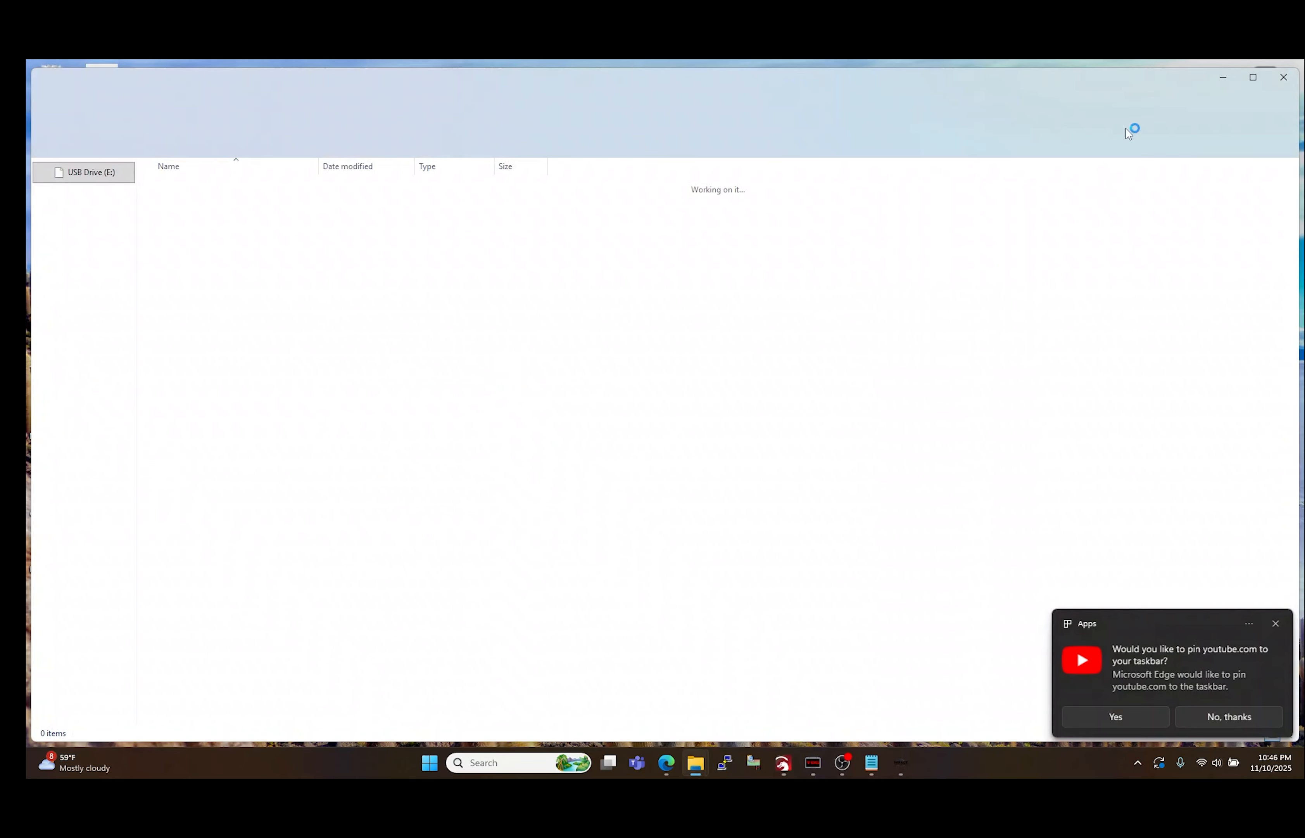
left_click(1284, 77)
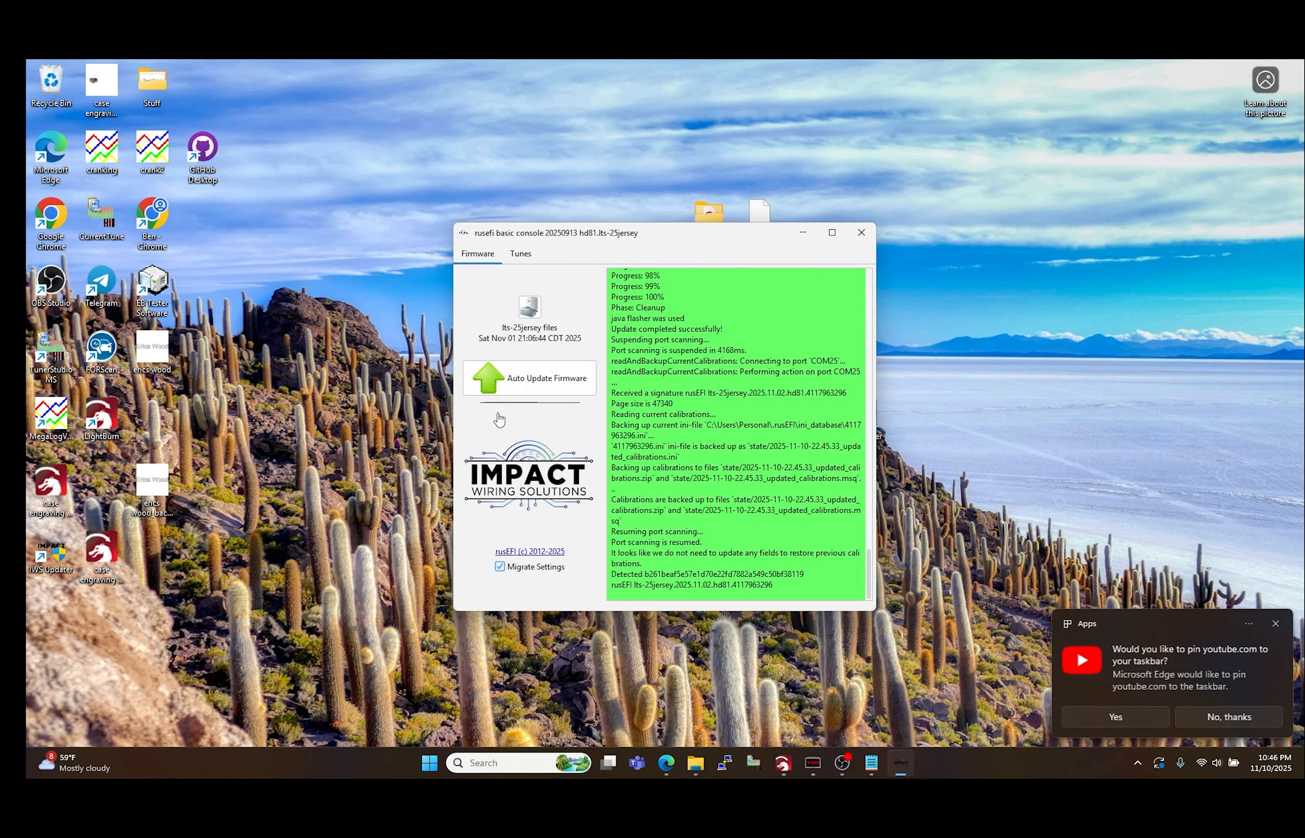
Step: Load the tune 0009-Stage-DD-2-1-Stock-INJ-117-Jersey.msq into the ECU and close the updater console
left_click(531, 262)
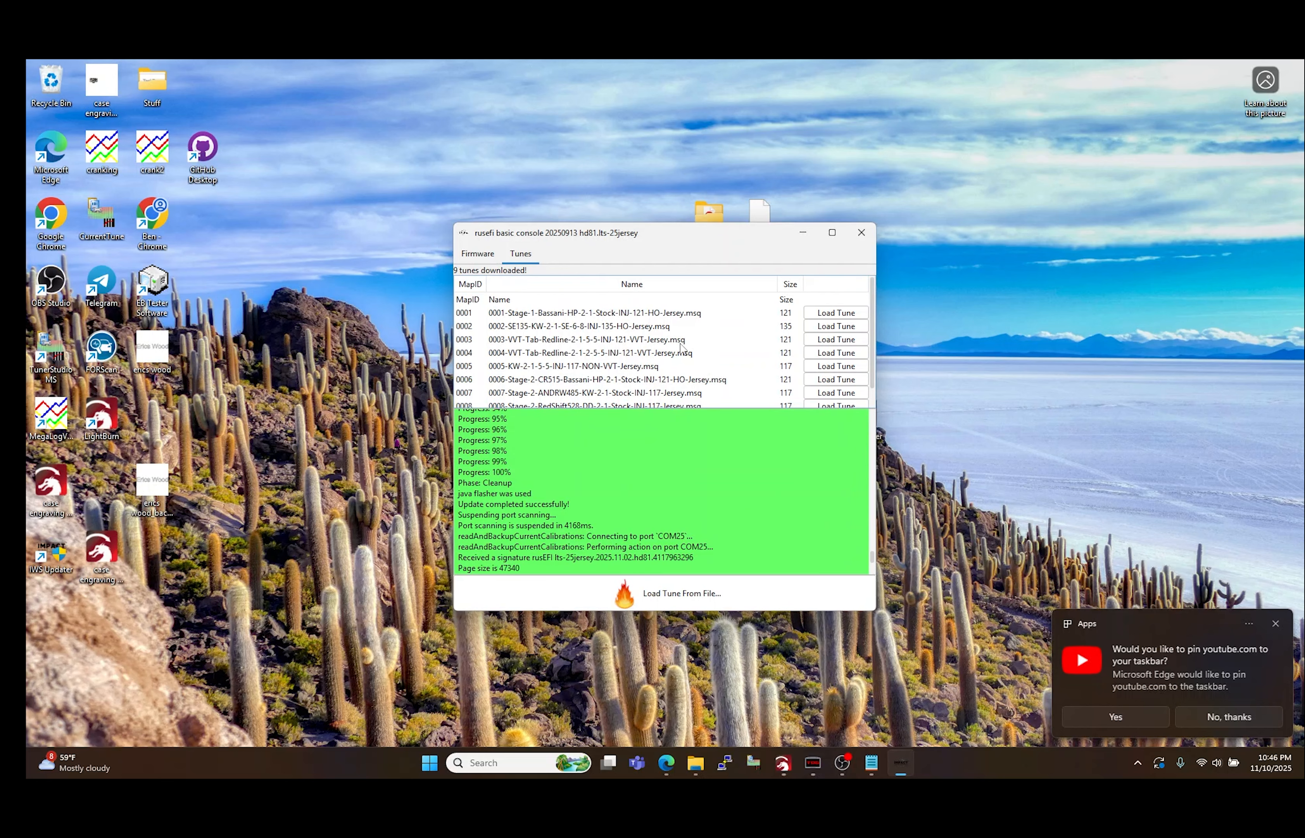
scroll(690, 337, "down", 2)
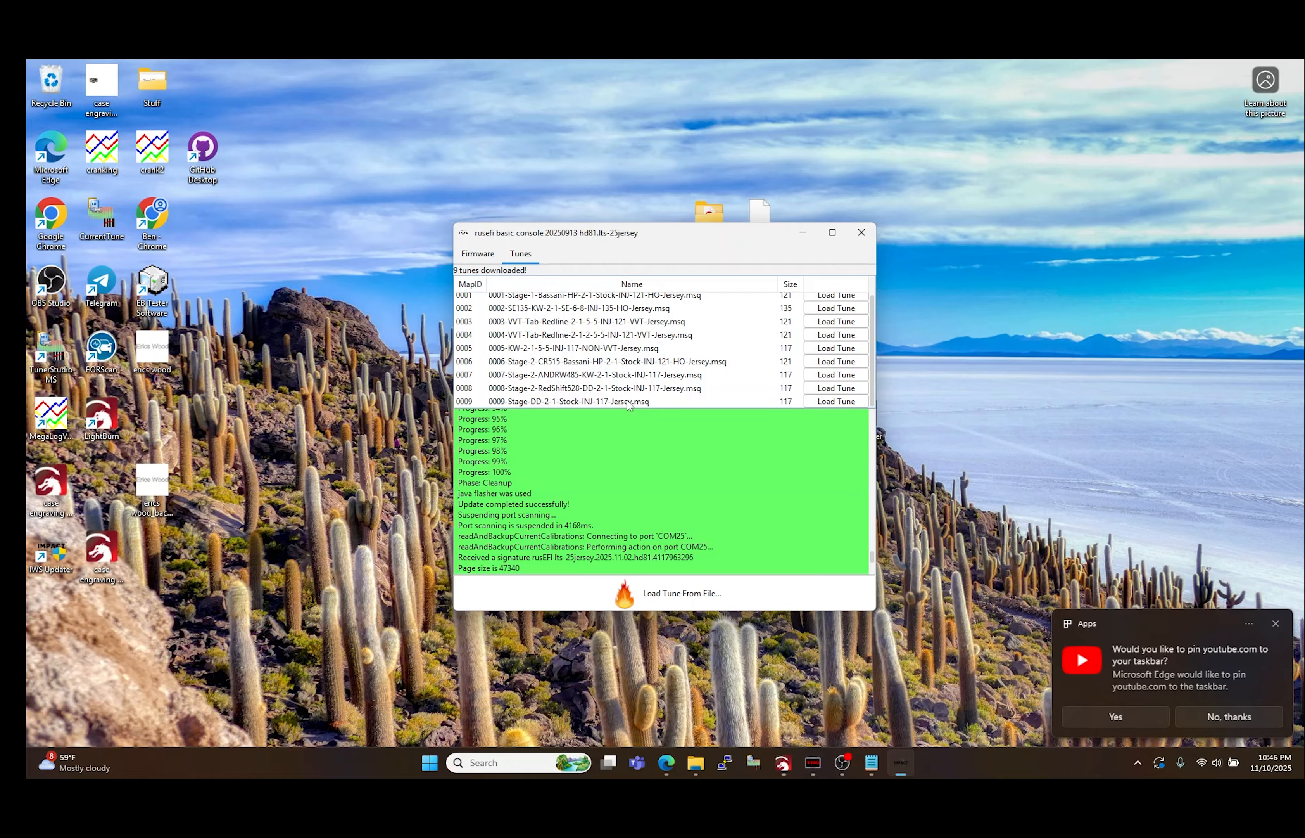
left_click(823, 402)
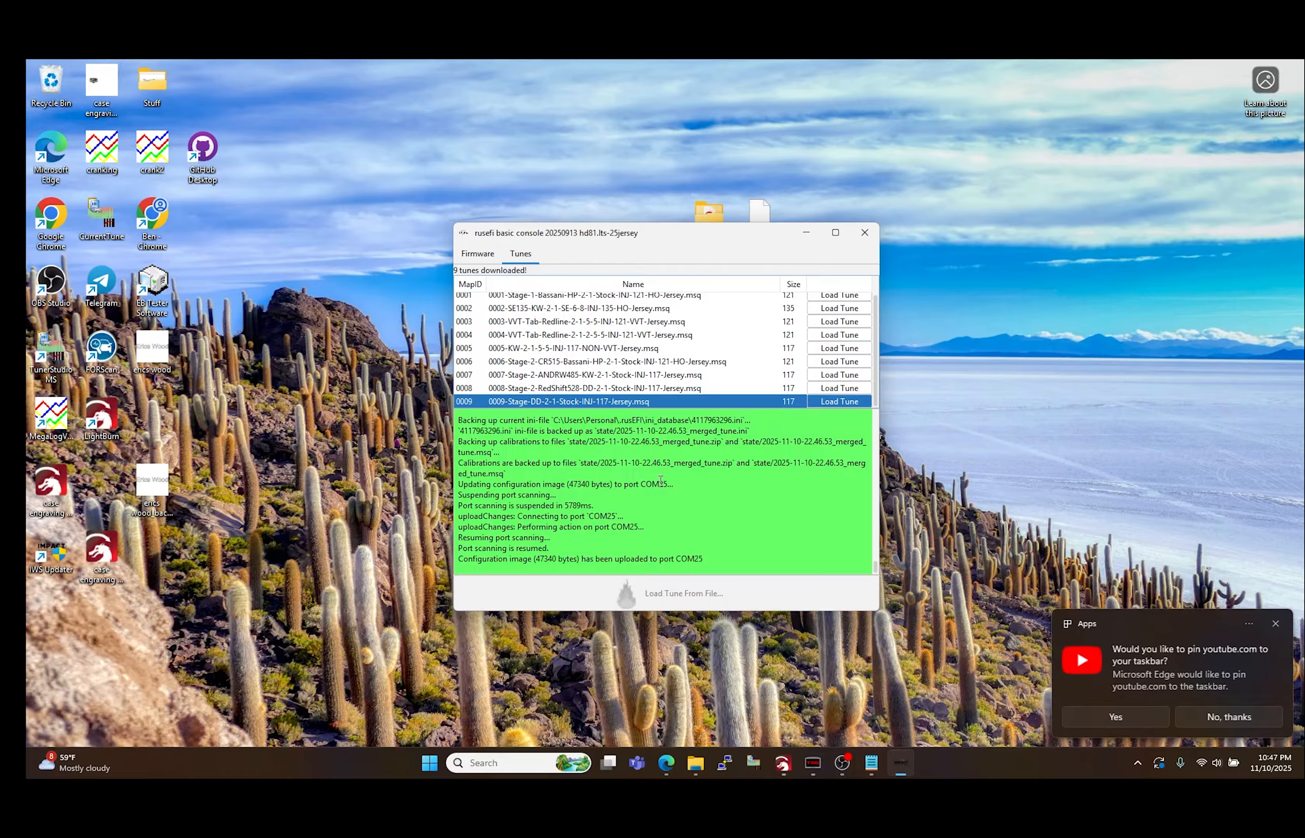
left_click(863, 245)
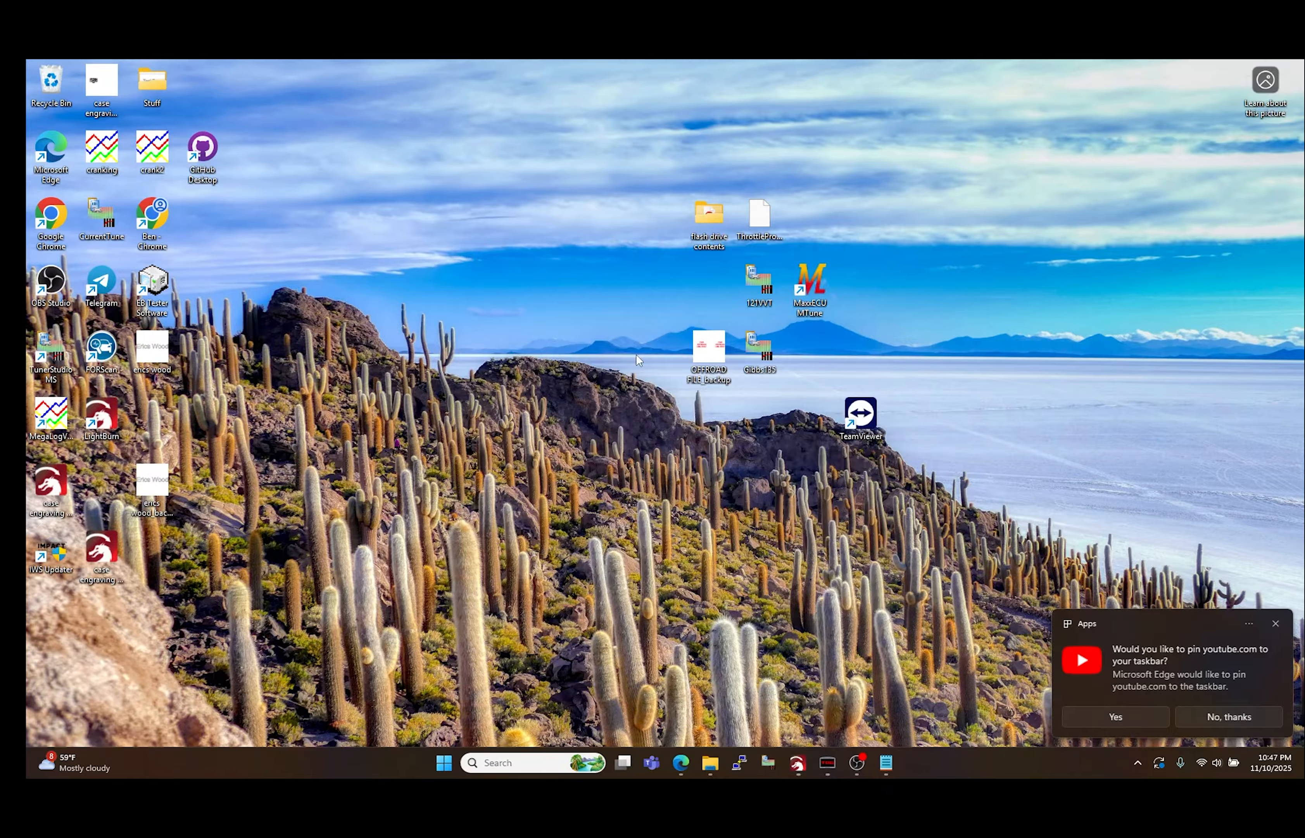
Step: Launch TunerStudio MS and postpone the offered upgrade to version 3.3.01
double_click(36, 354)
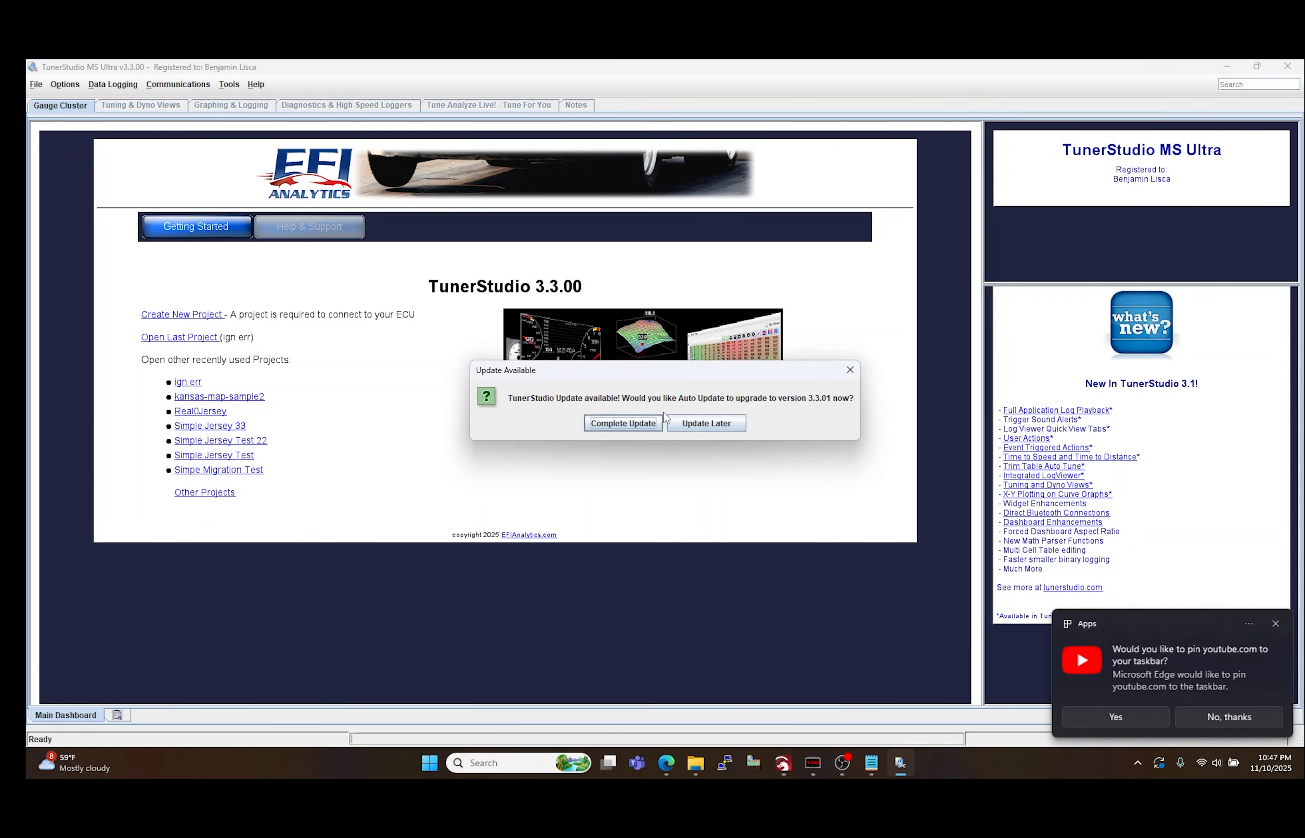
left_click(686, 421)
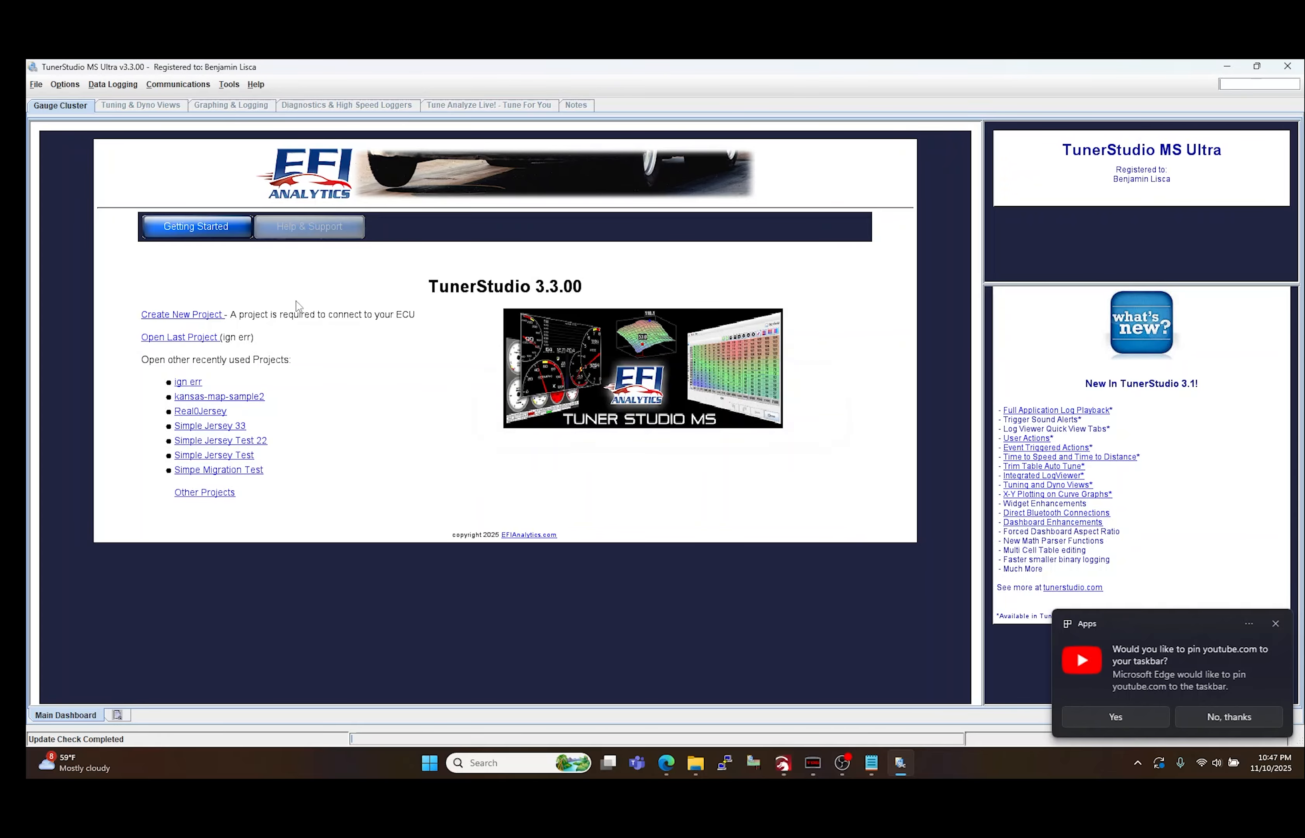
Step: Start a new project named Base-Map-Test and accept the detected rusEFI lts-25jersey.2025.11.02.hd81 firmware on COM25
left_click(167, 320)
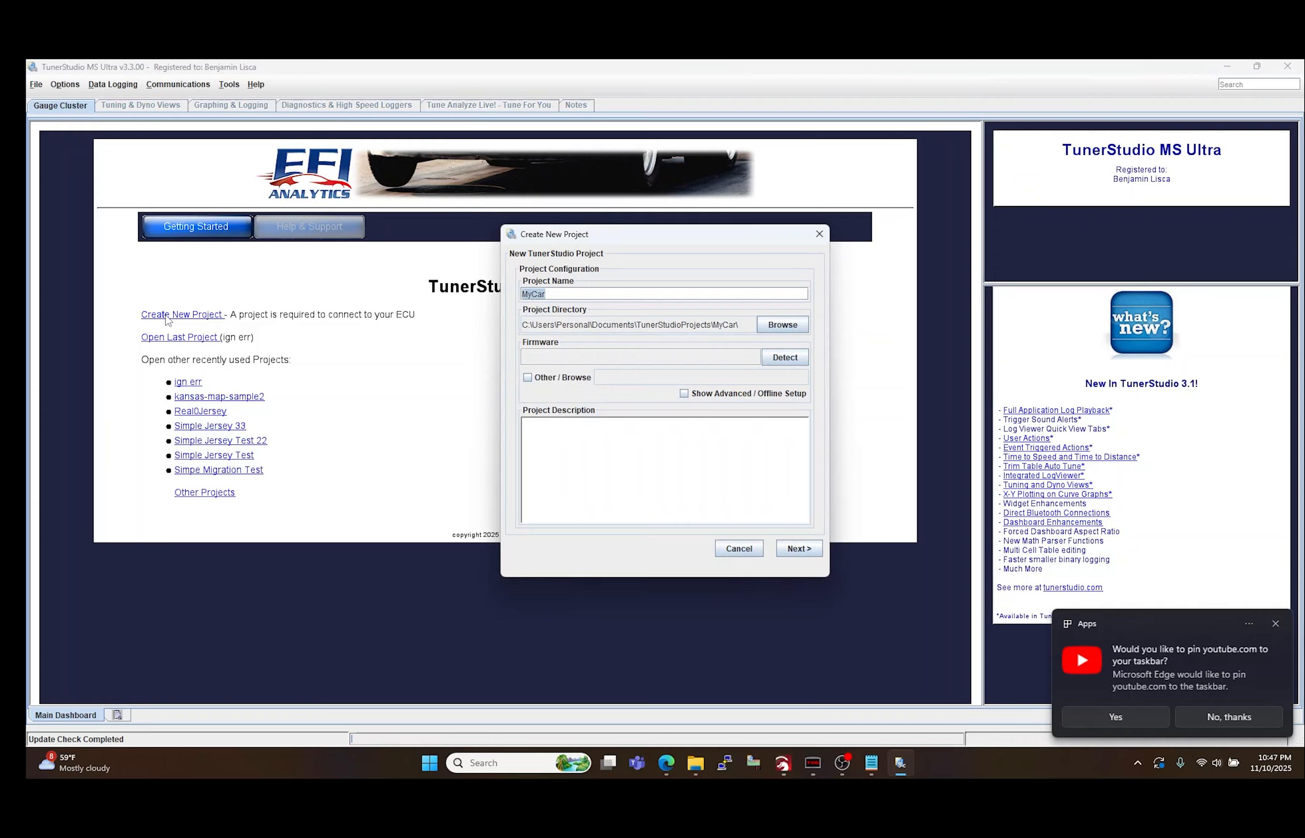
type("Base-Map-Test")
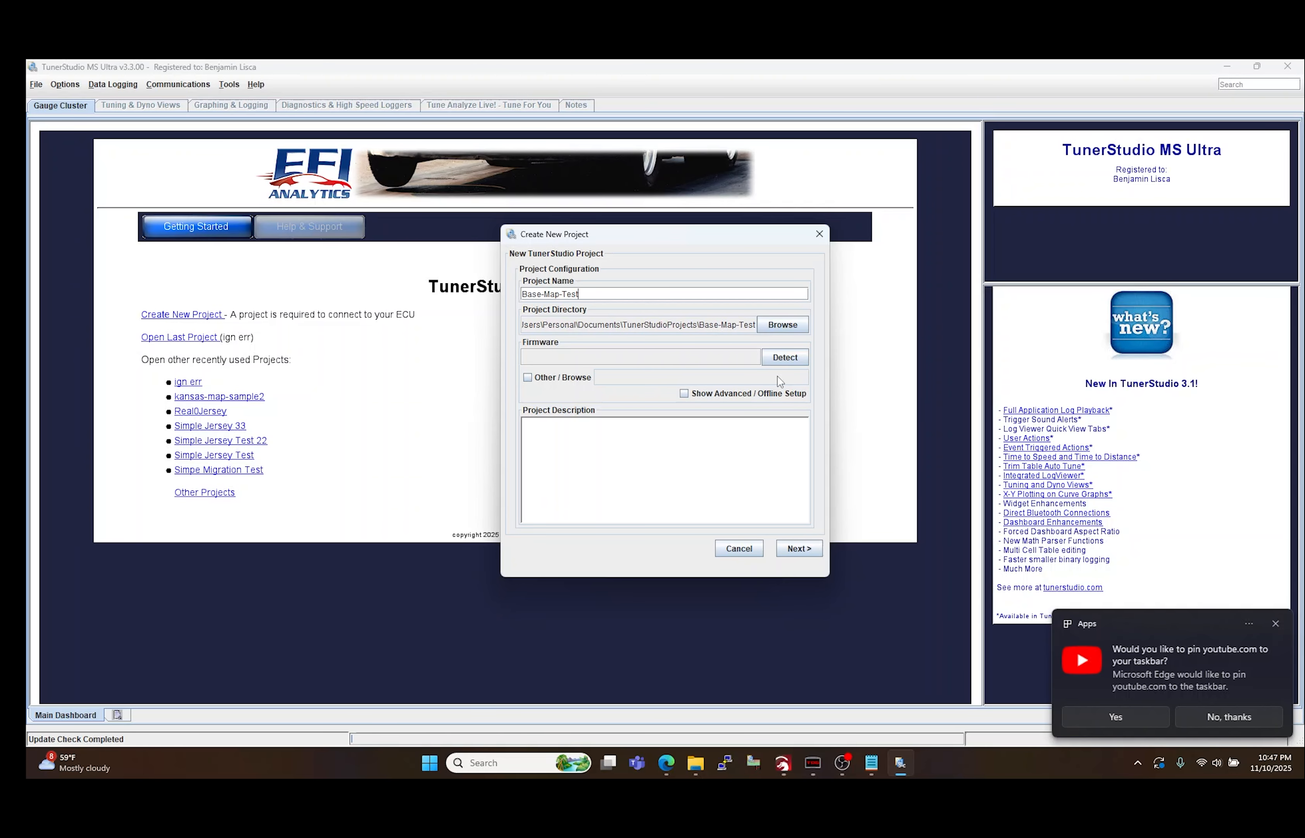
left_click(779, 360)
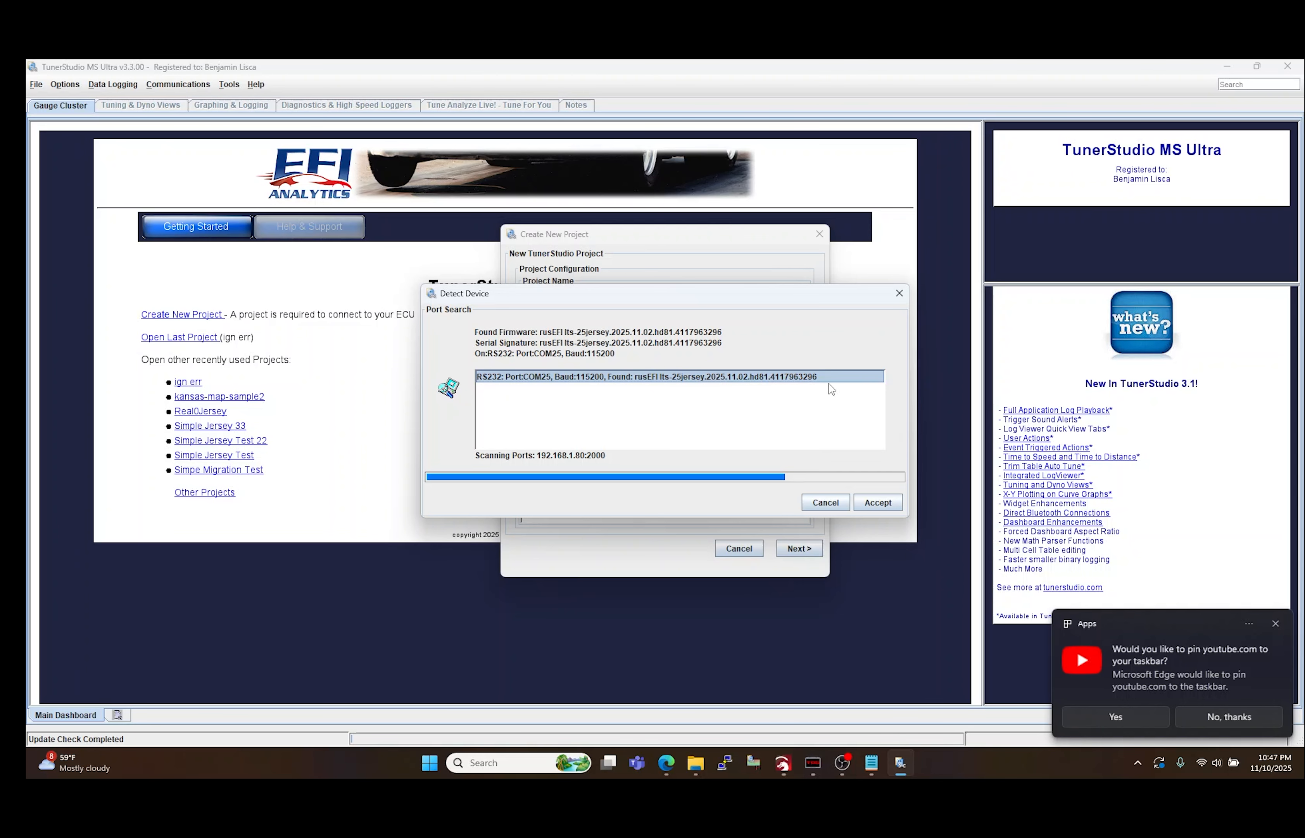
left_click(877, 502)
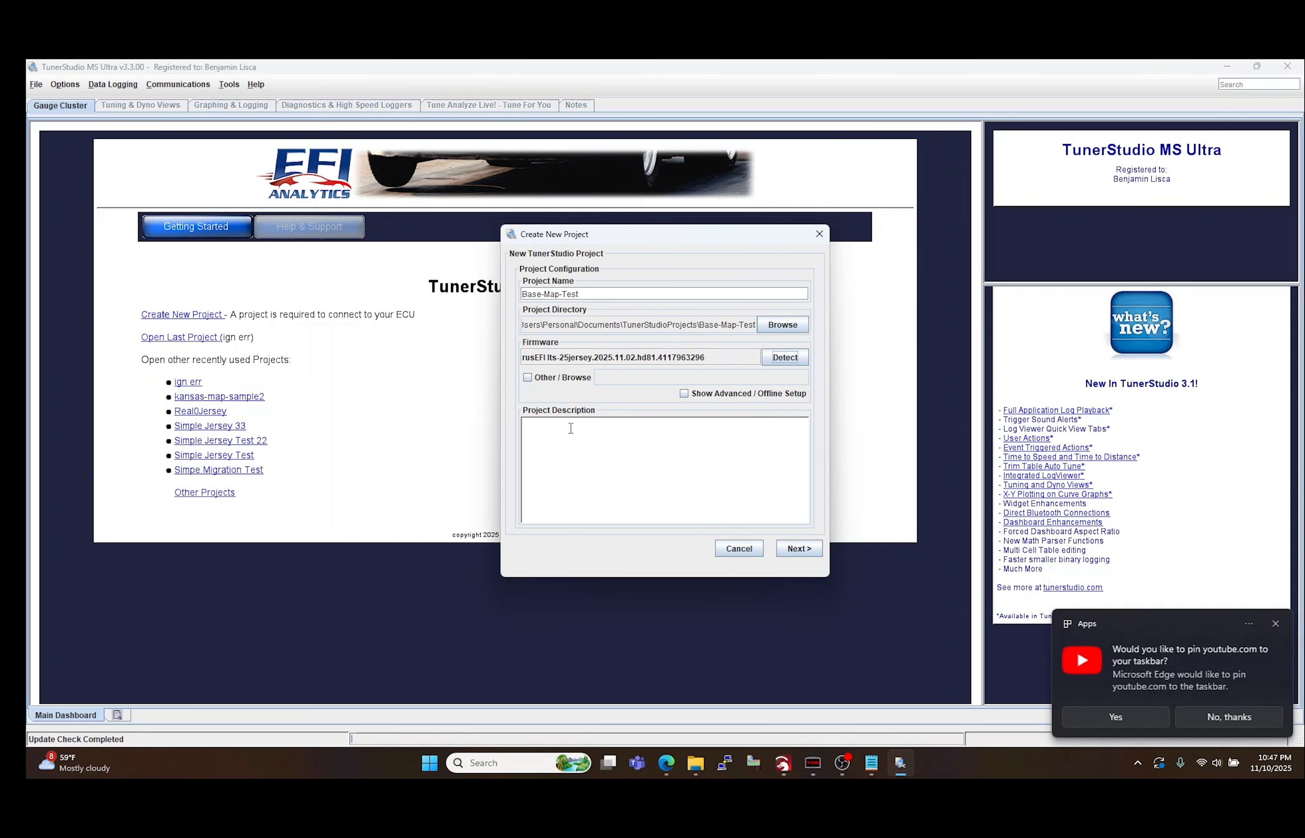
Step: Finish the project wizard, keeping the RS232 serial connection on COM25 at 115200 baud
left_click(802, 548)
left_click(802, 549)
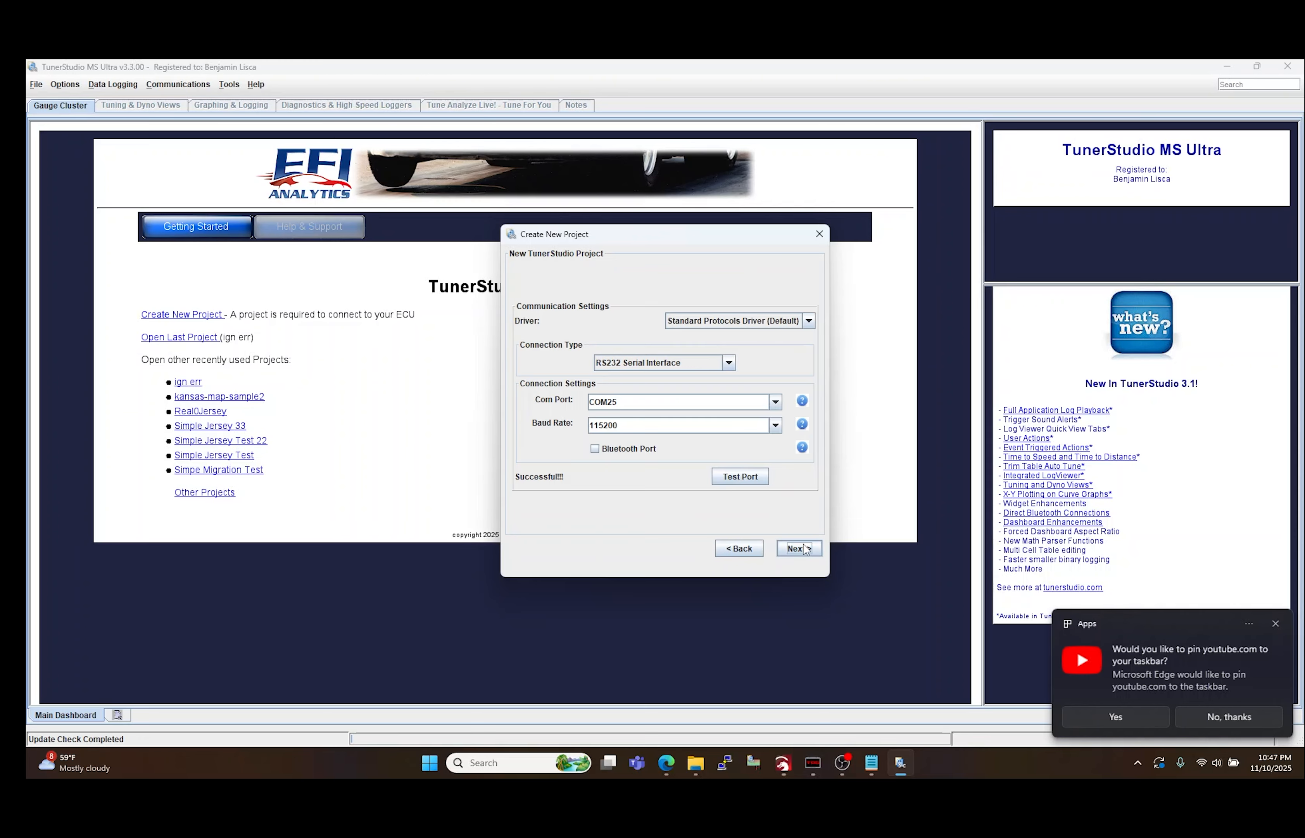
left_click(803, 548)
left_click(802, 546)
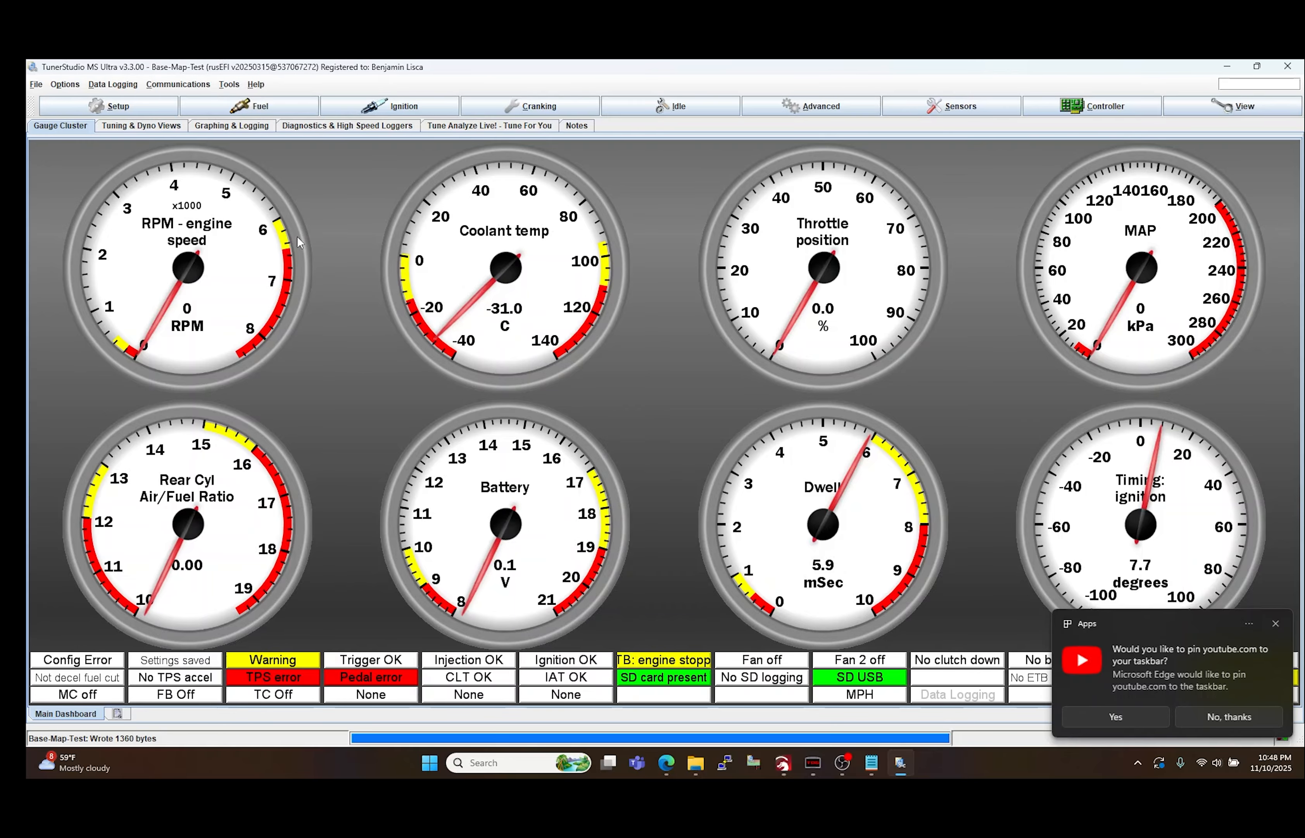
left_click(183, 87)
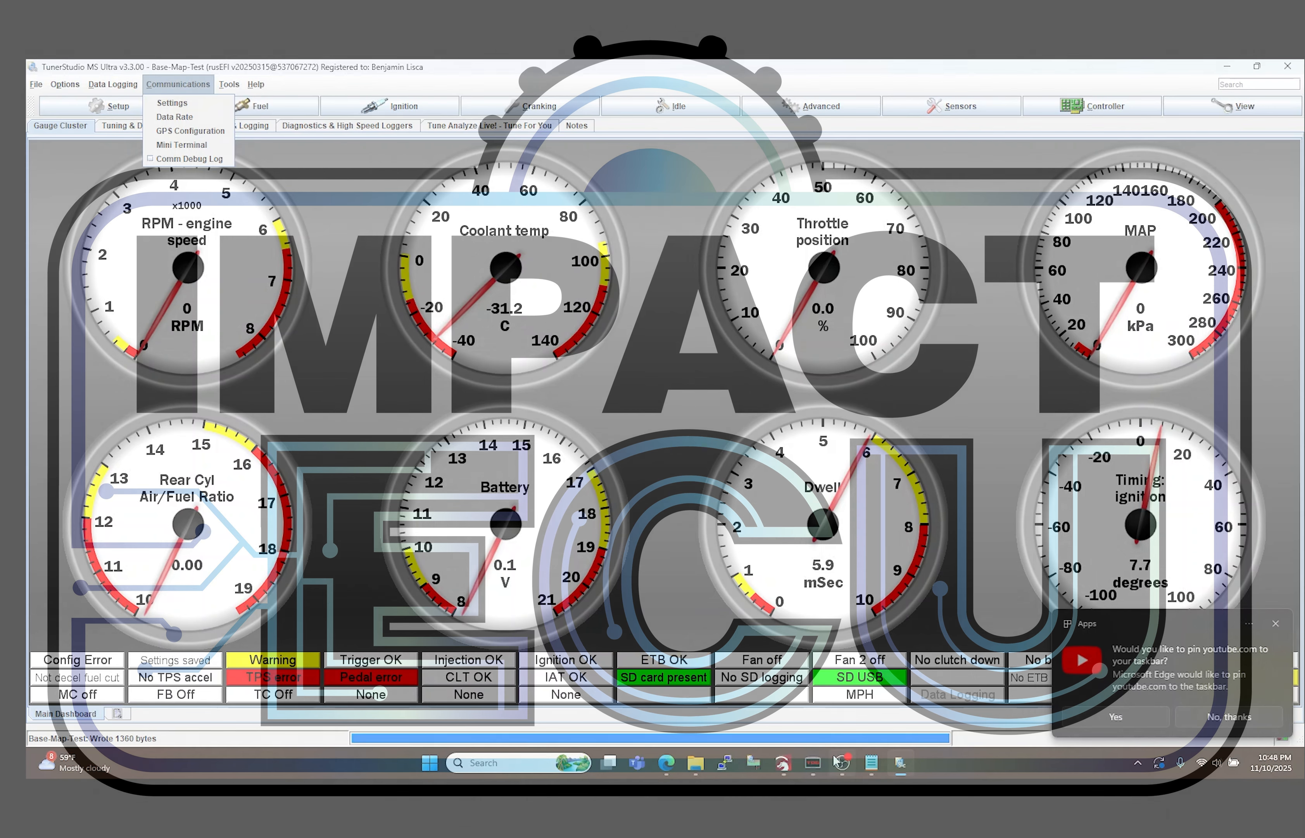